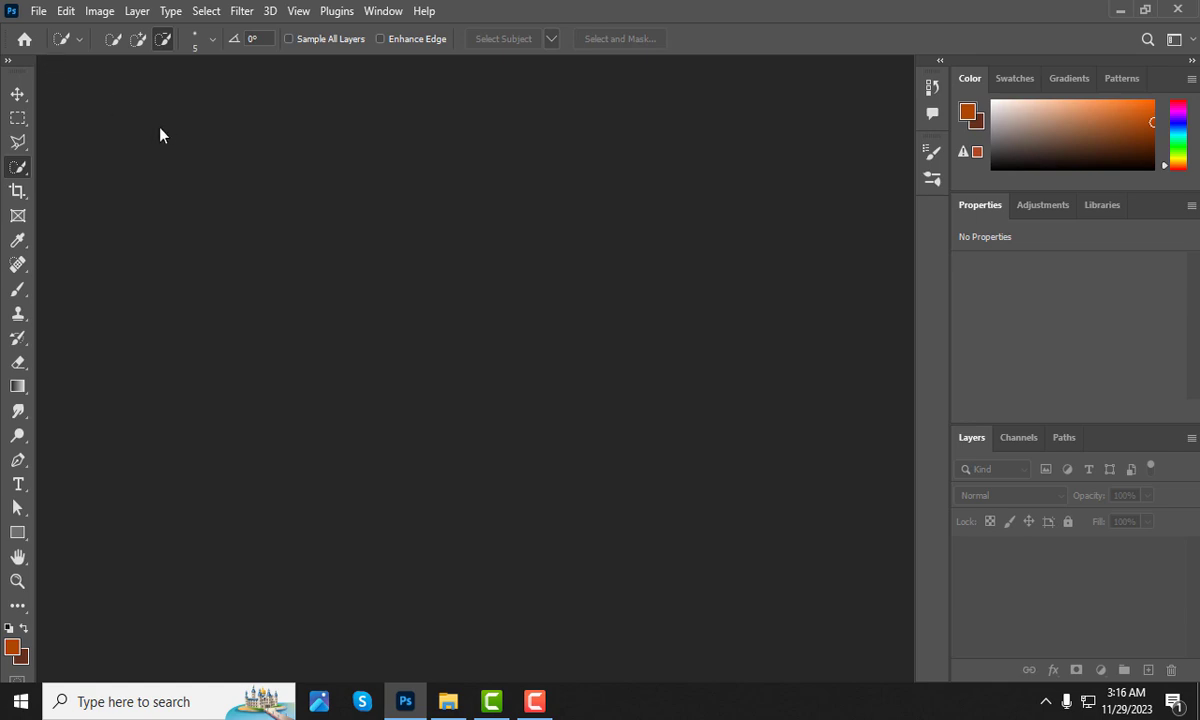
# Open the blank pouch image 34785 copy.jpg from the Makucp folder
pyautogui.click(42, 12)
pyautogui.click(88, 46)
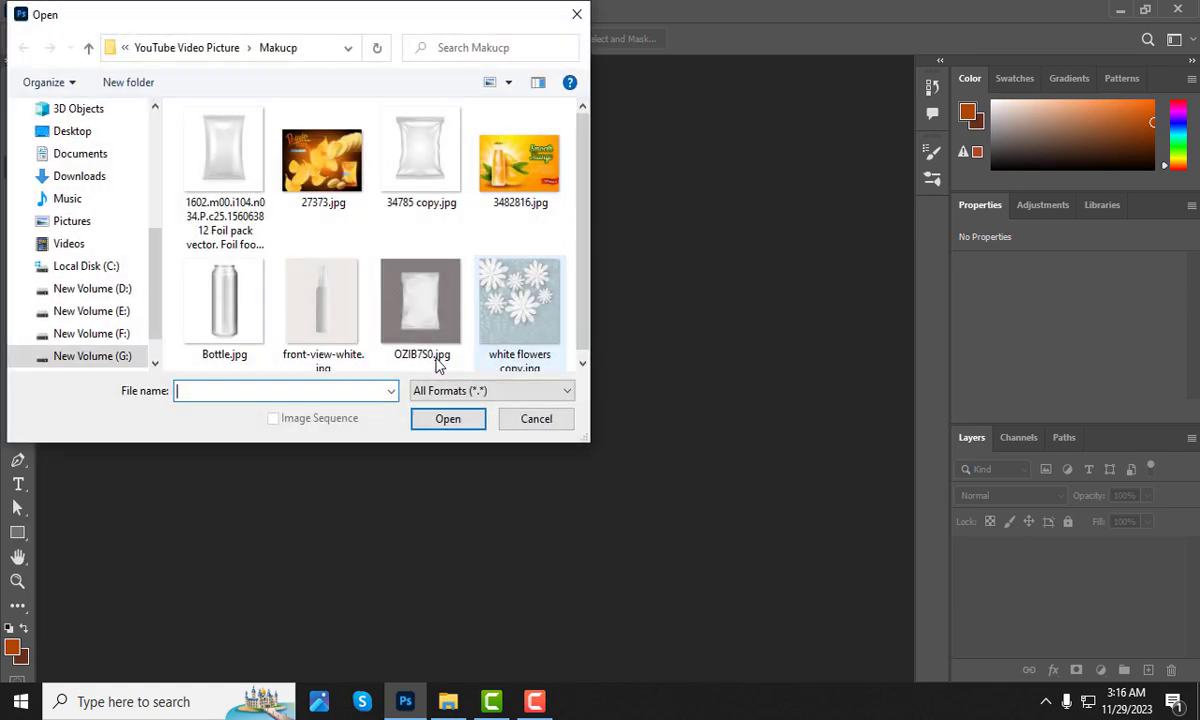
pyautogui.click(421, 165)
pyautogui.click(448, 418)
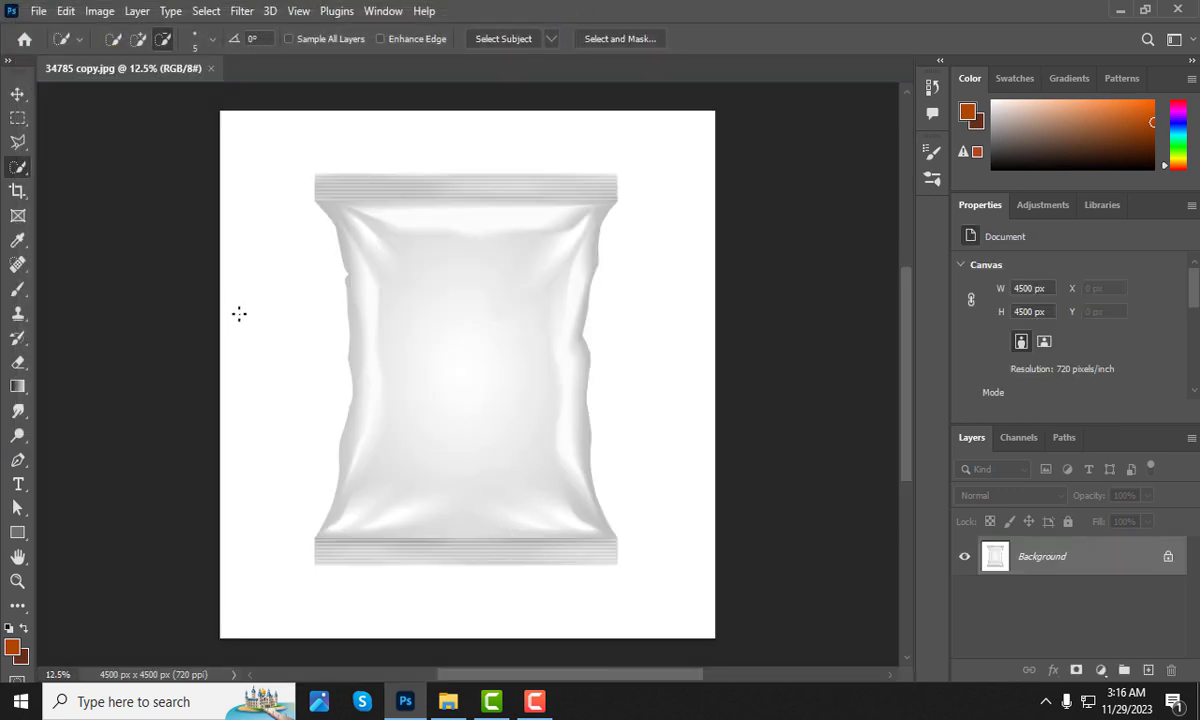
# Select the whole pouch, including both sealed edges, with the Quick Selection Tool and add a Levels adjustment layer masked to it
pyautogui.rightClick(20, 167)
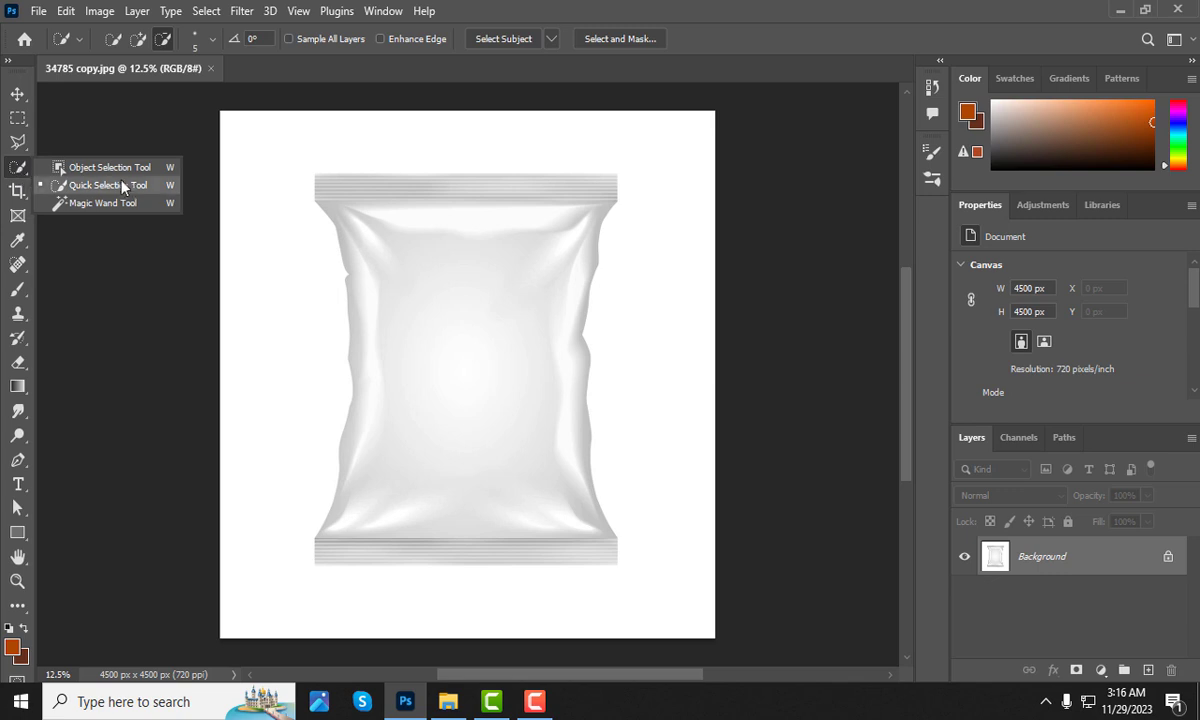
pyautogui.click(115, 184)
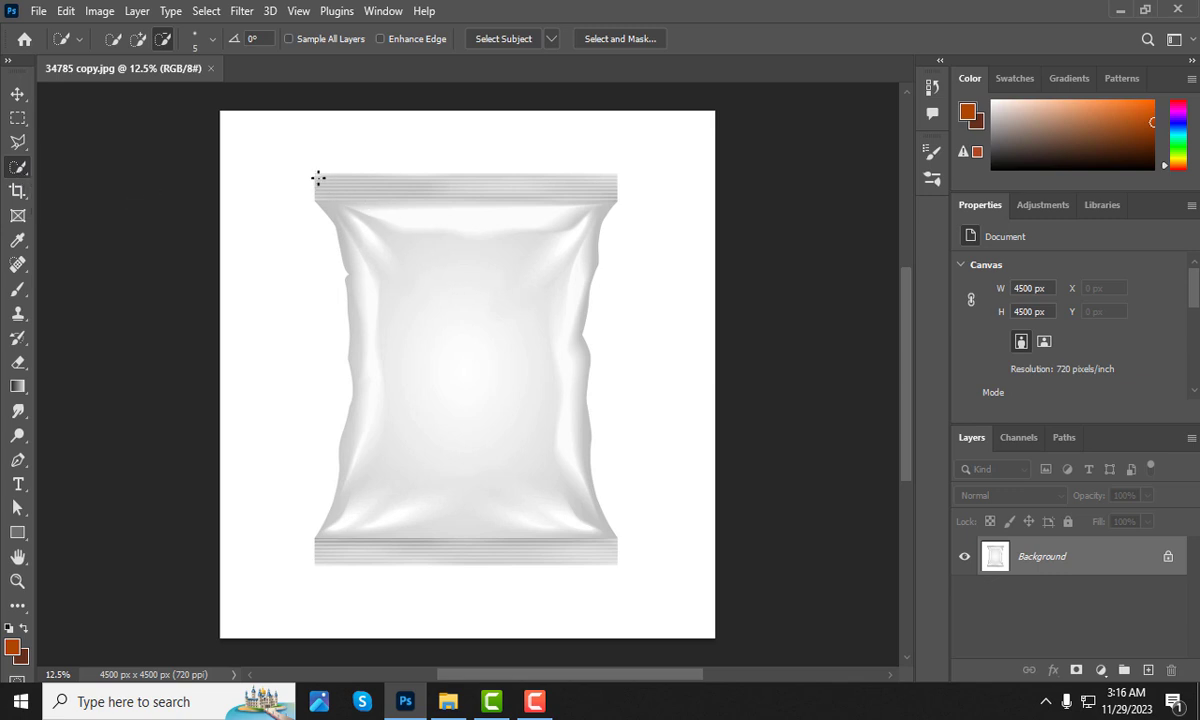
pyautogui.moveTo(354, 183)
pyautogui.mouseDown()
pyautogui.moveTo(553, 198)
pyautogui.moveTo(495, 245)
pyautogui.moveTo(482, 330)
pyautogui.mouseUp()
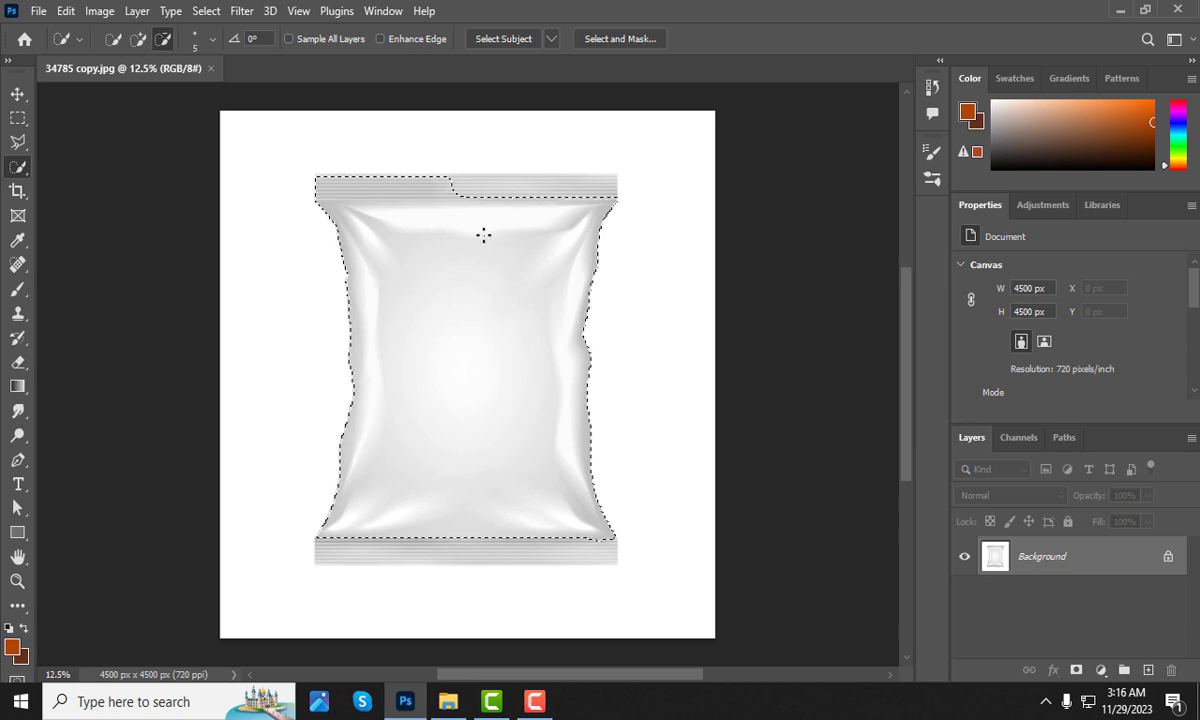
pyautogui.click(450, 180)
pyautogui.moveTo(449, 177); pyautogui.dragTo(527, 176)
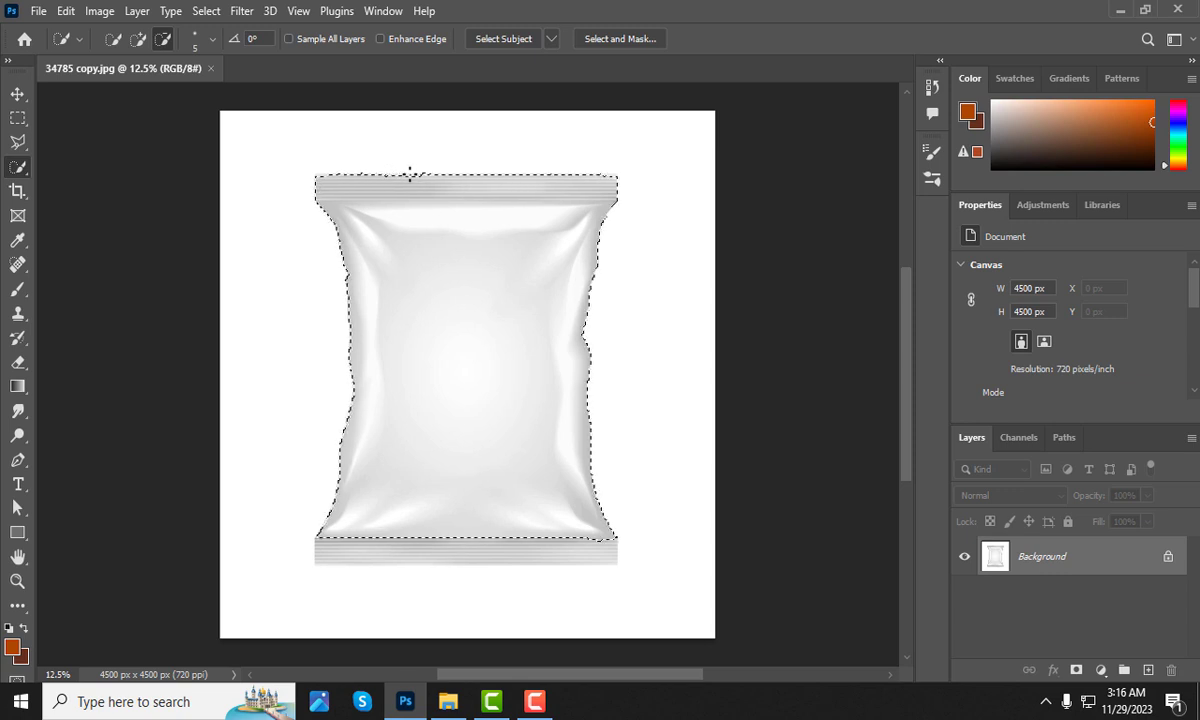
pyautogui.moveTo(455, 549)
pyautogui.mouseDown()
pyautogui.moveTo(370, 544)
pyautogui.moveTo(385, 545)
pyautogui.mouseUp()
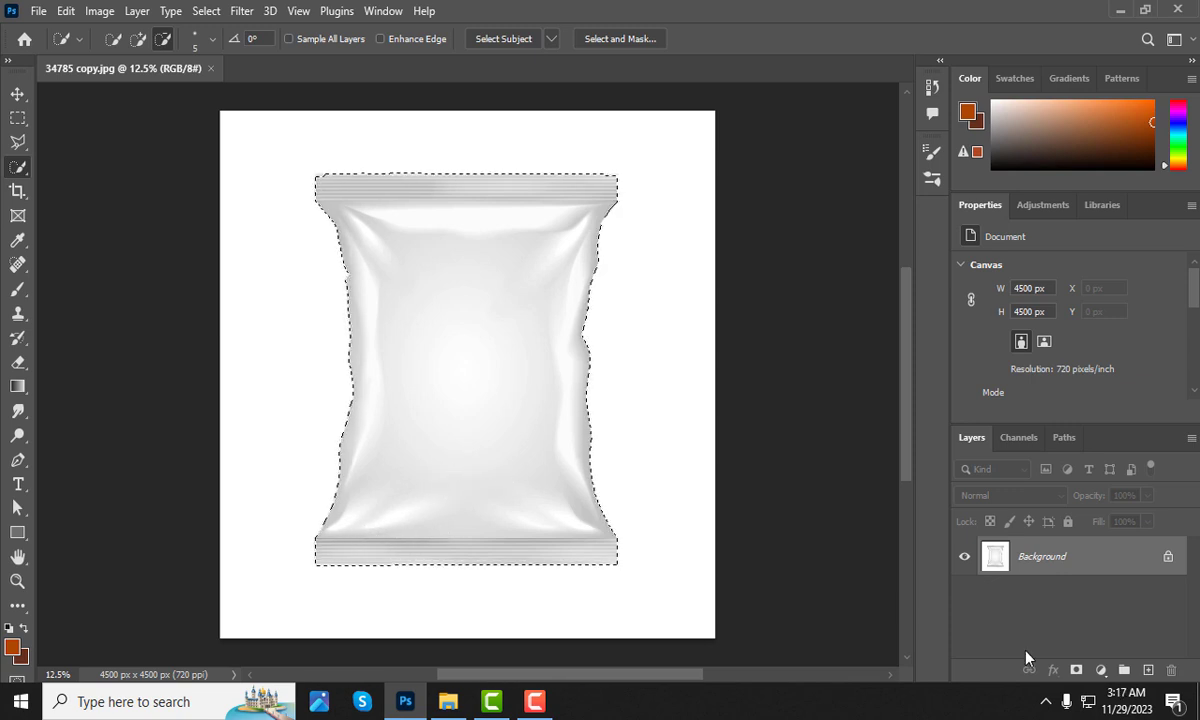
pyautogui.click(1101, 670)
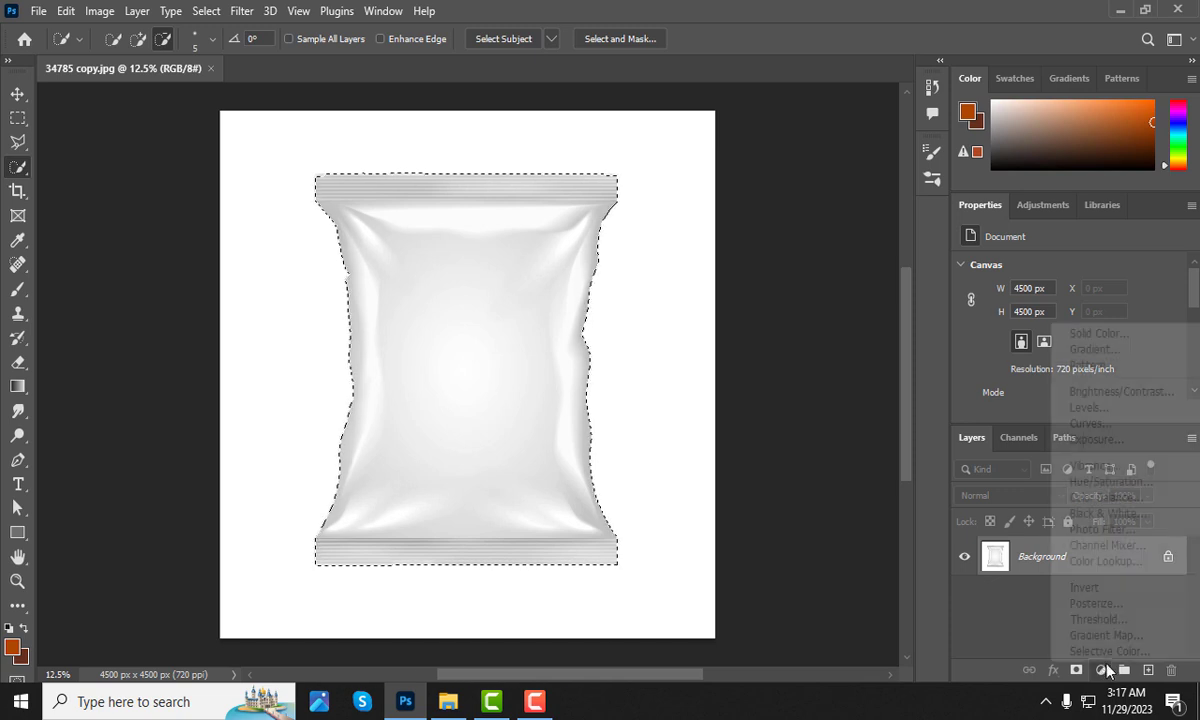
pyautogui.click(1121, 408)
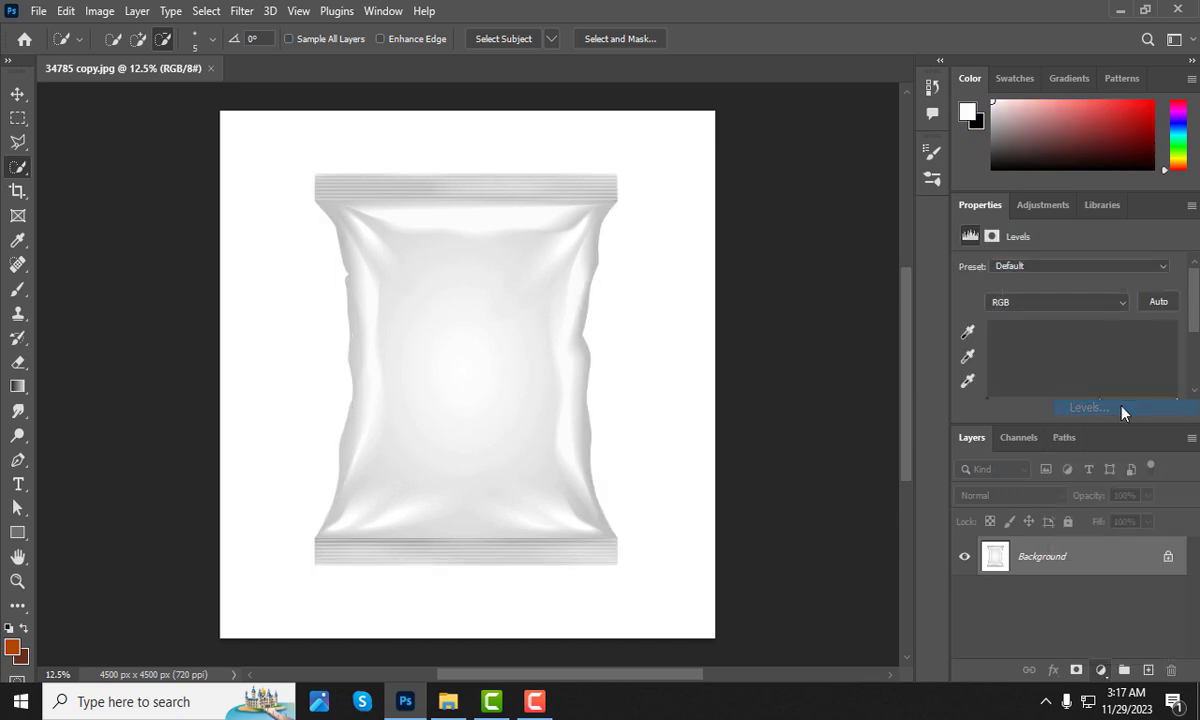
# Draw a filled rectangle shape of about 2770 × 3366 px covering the whole pouch
pyautogui.click(18, 532)
pyautogui.click(77, 535)
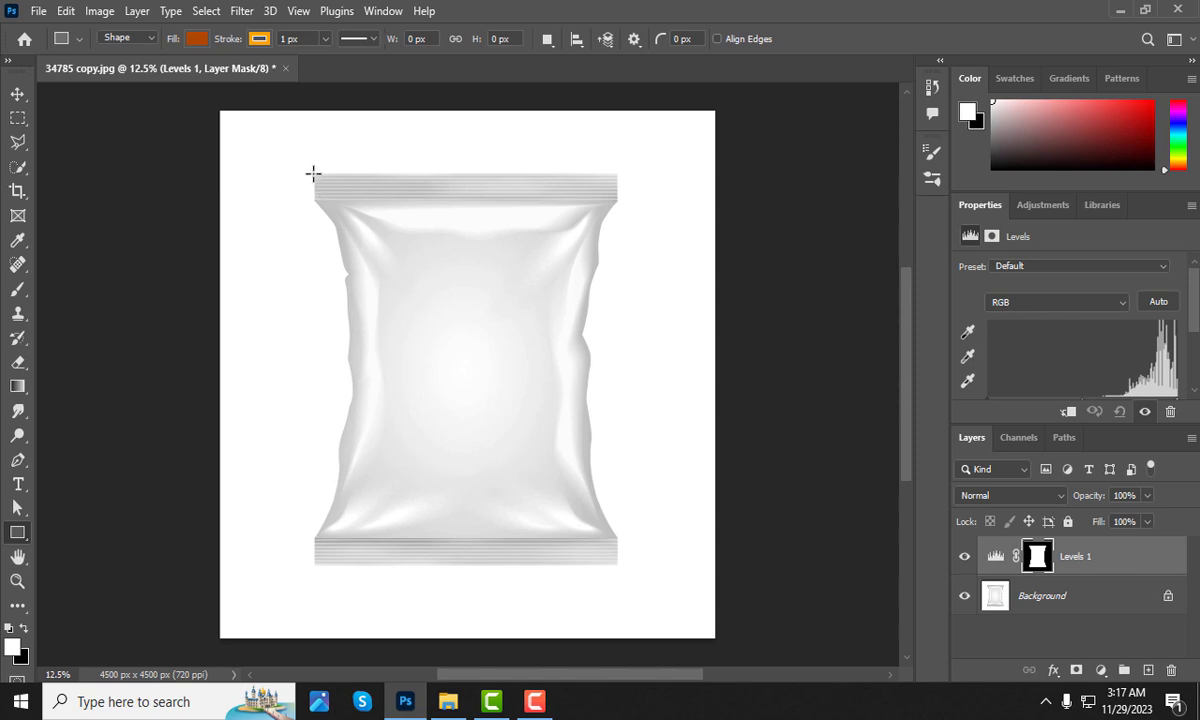
pyautogui.moveTo(313, 173); pyautogui.dragTo(617, 568)
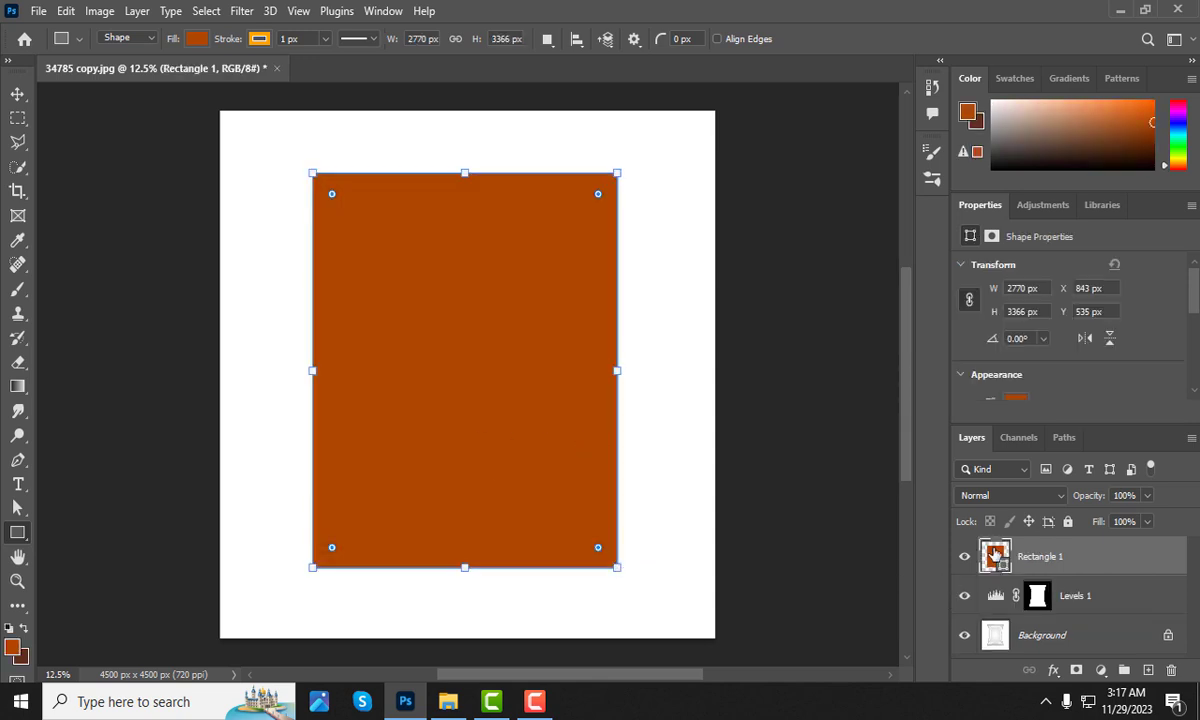
# Convert the Rectangle 1 layer to a smart object and set its blending mode to Linear Burn
pyautogui.rightClick(1003, 556)
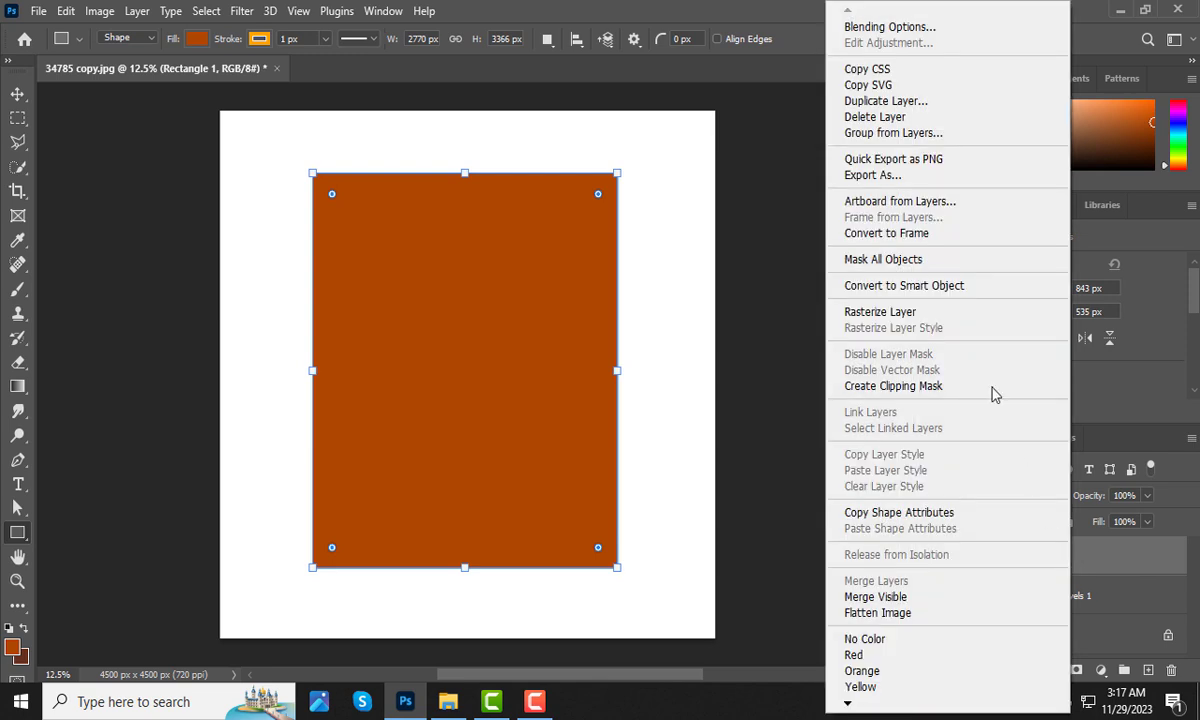
pyautogui.click(968, 287)
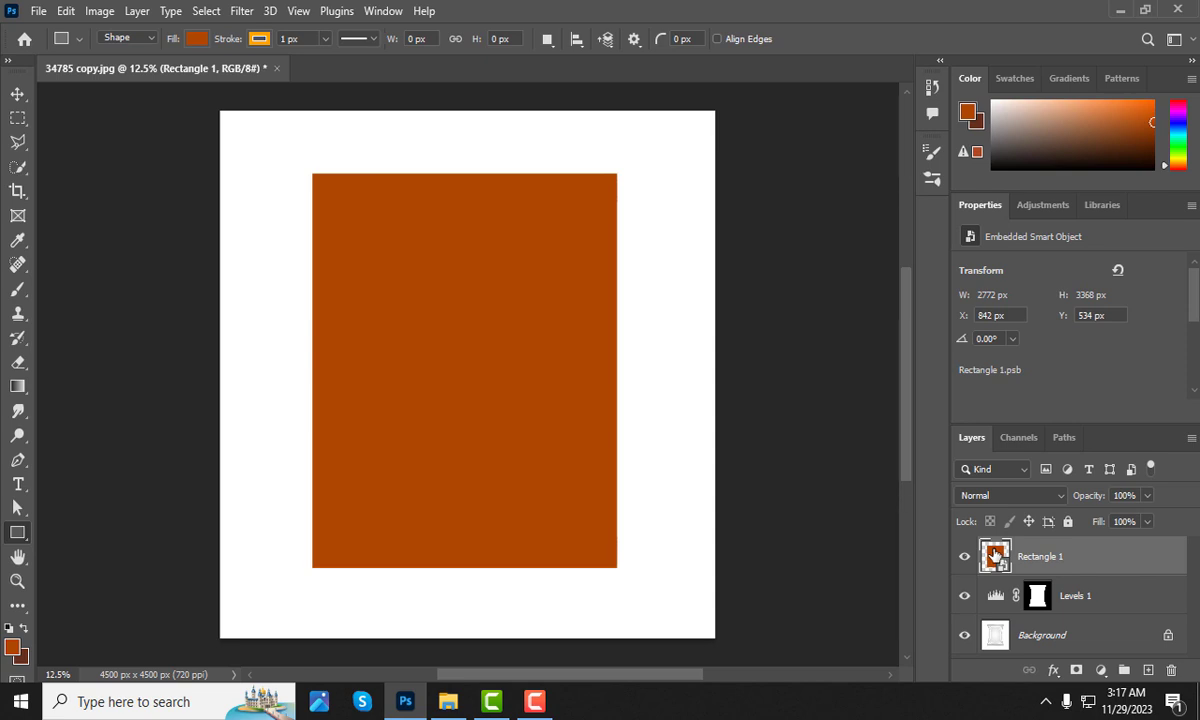
pyautogui.click(1012, 496)
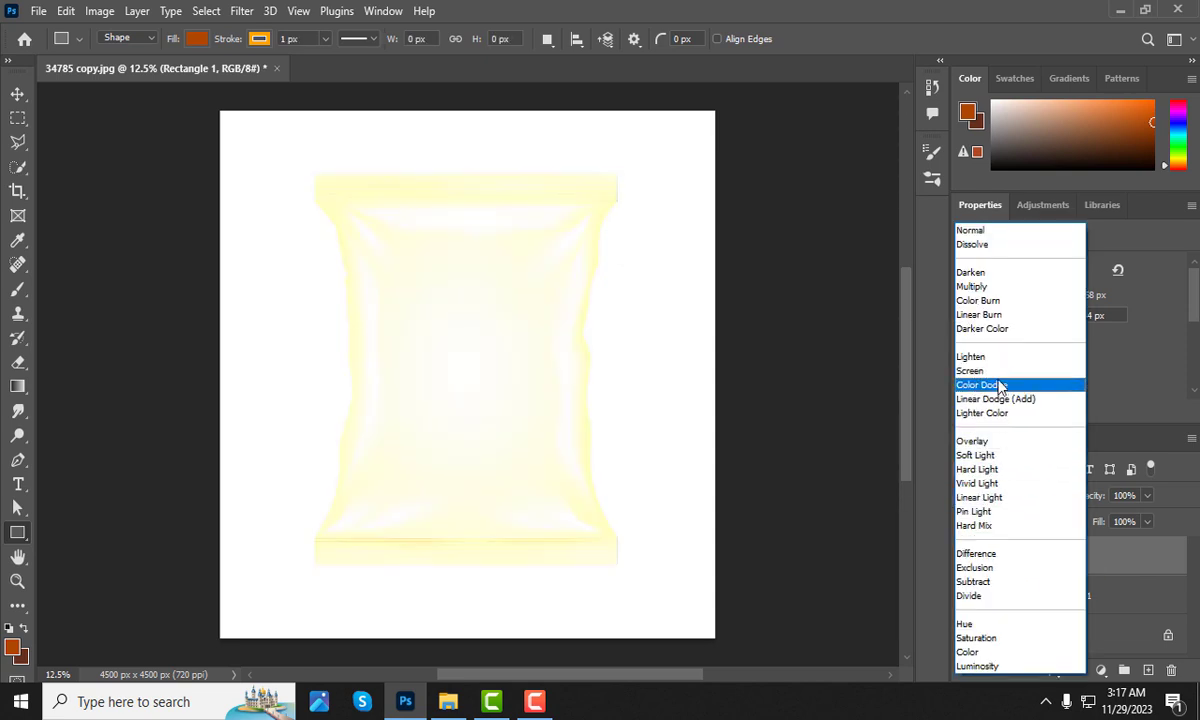
pyautogui.click(992, 316)
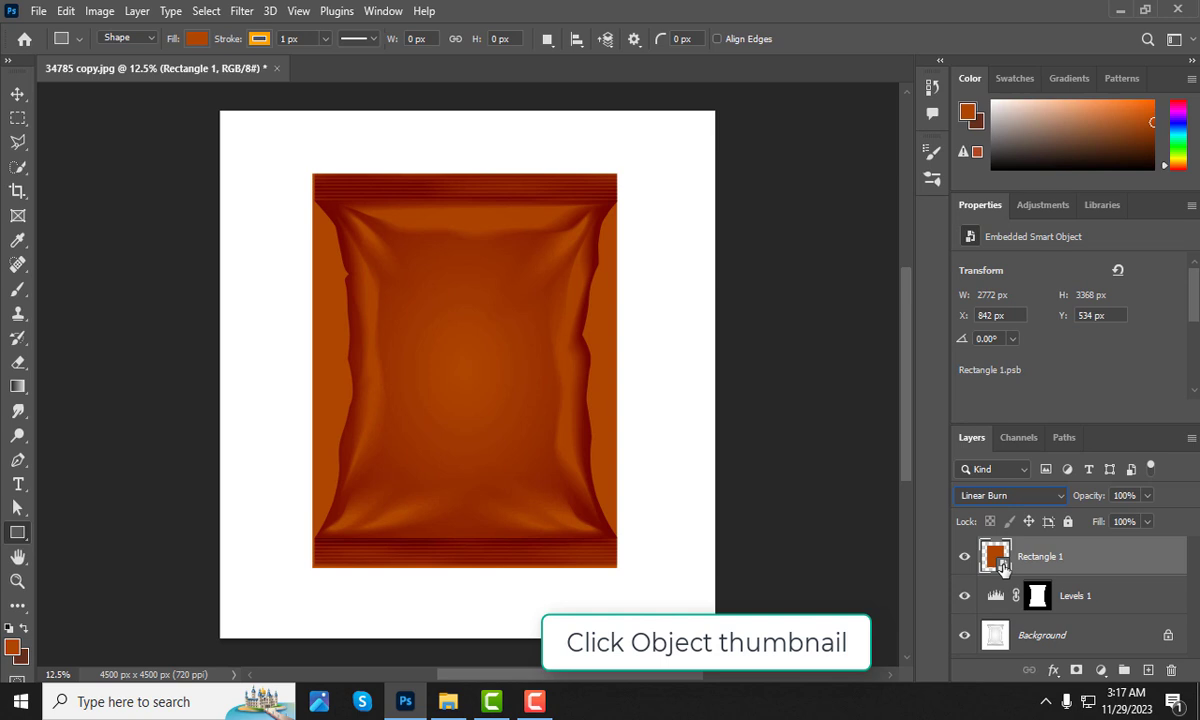
# Open the contents of the Rectangle 1 smart object and place 27373.jpg in it as an embedded image
pyautogui.doubleClick(1002, 563)
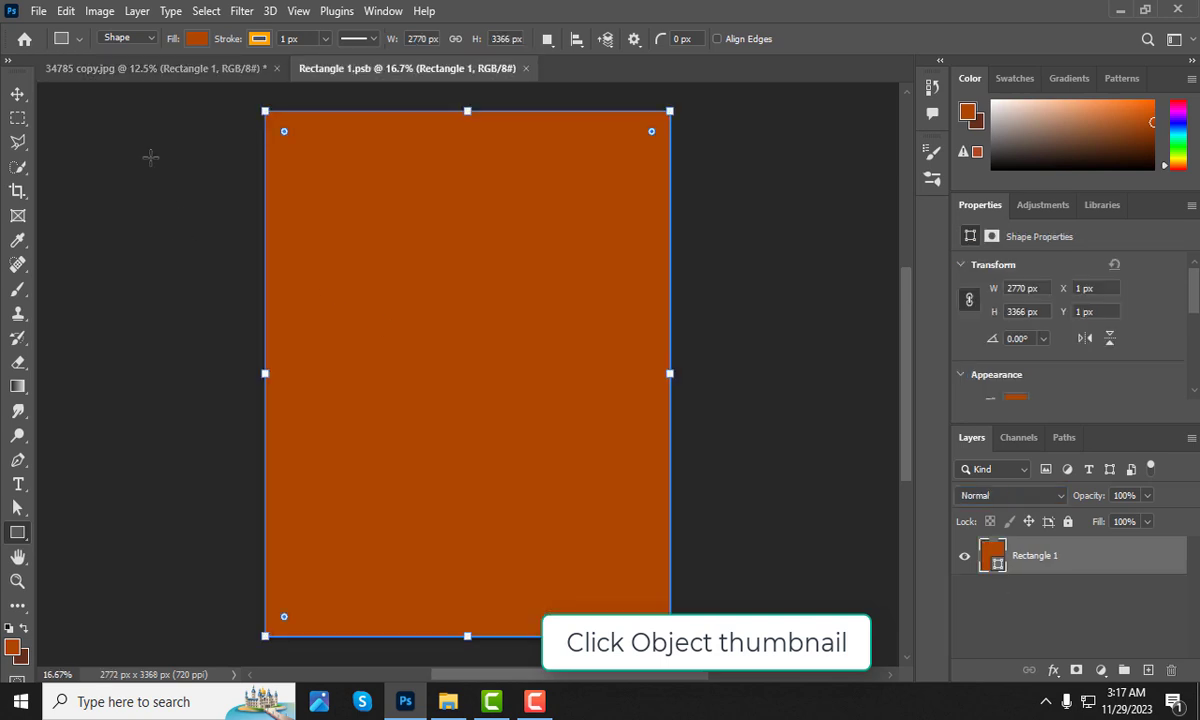
pyautogui.click(38, 11)
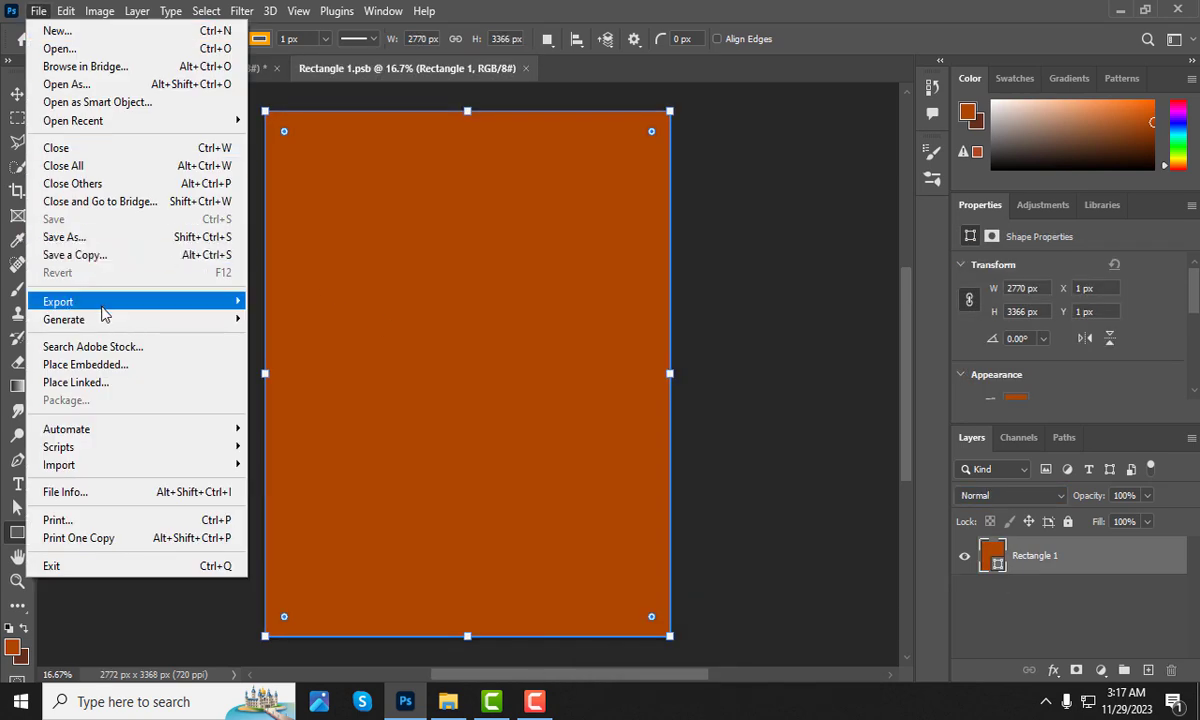
pyautogui.click(85, 364)
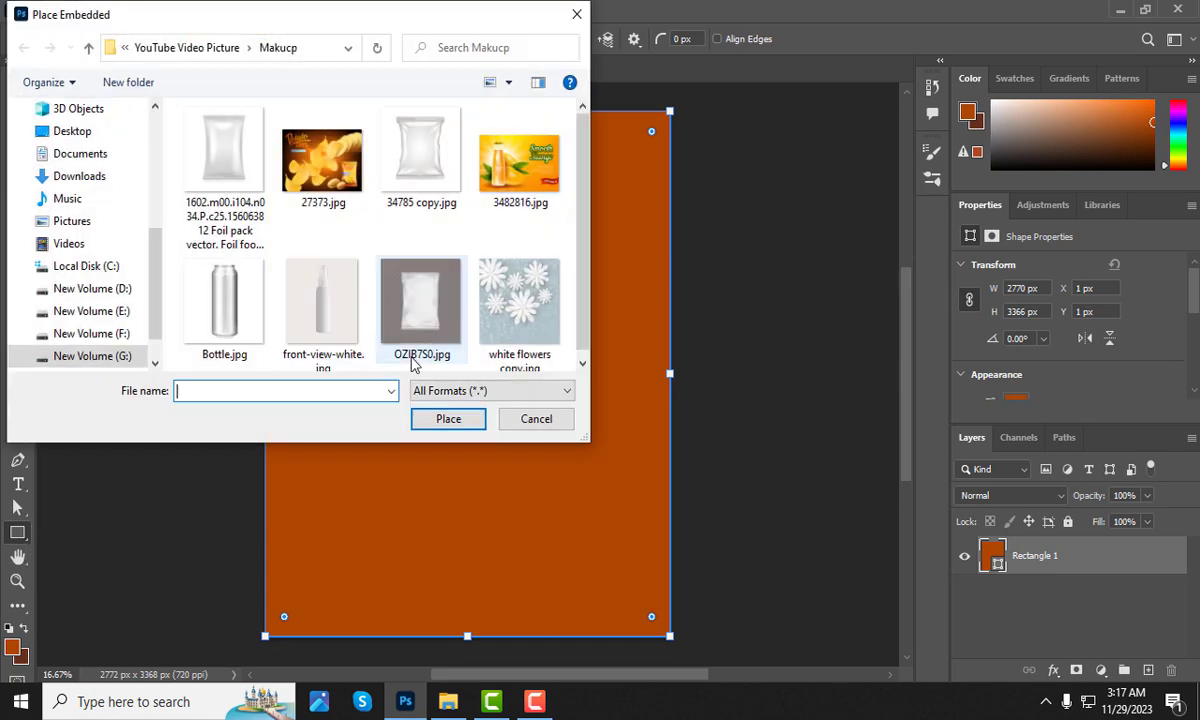
pyautogui.click(300, 172)
pyautogui.click(428, 421)
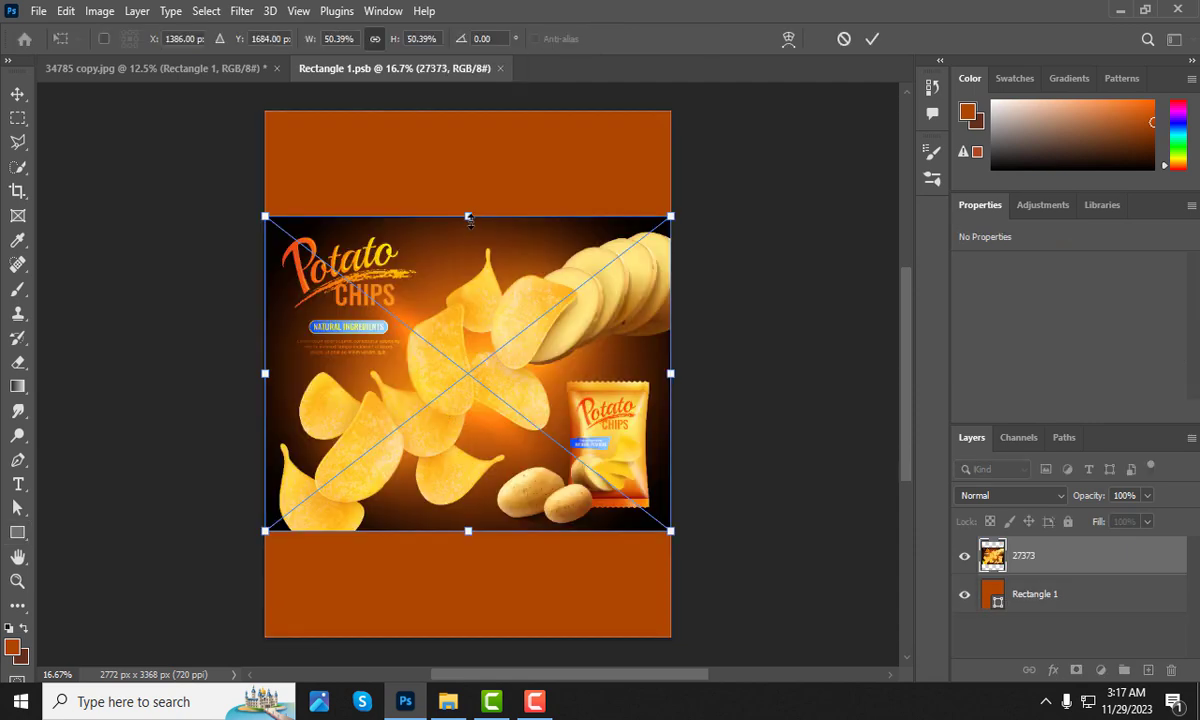
# Enlarge the placed potato chips image to about 84.88% so it covers the whole canvas, and save the smart object
pyautogui.moveTo(673, 213); pyautogui.dragTo(838, 147)
pyautogui.scroll(-2, 611, 361)
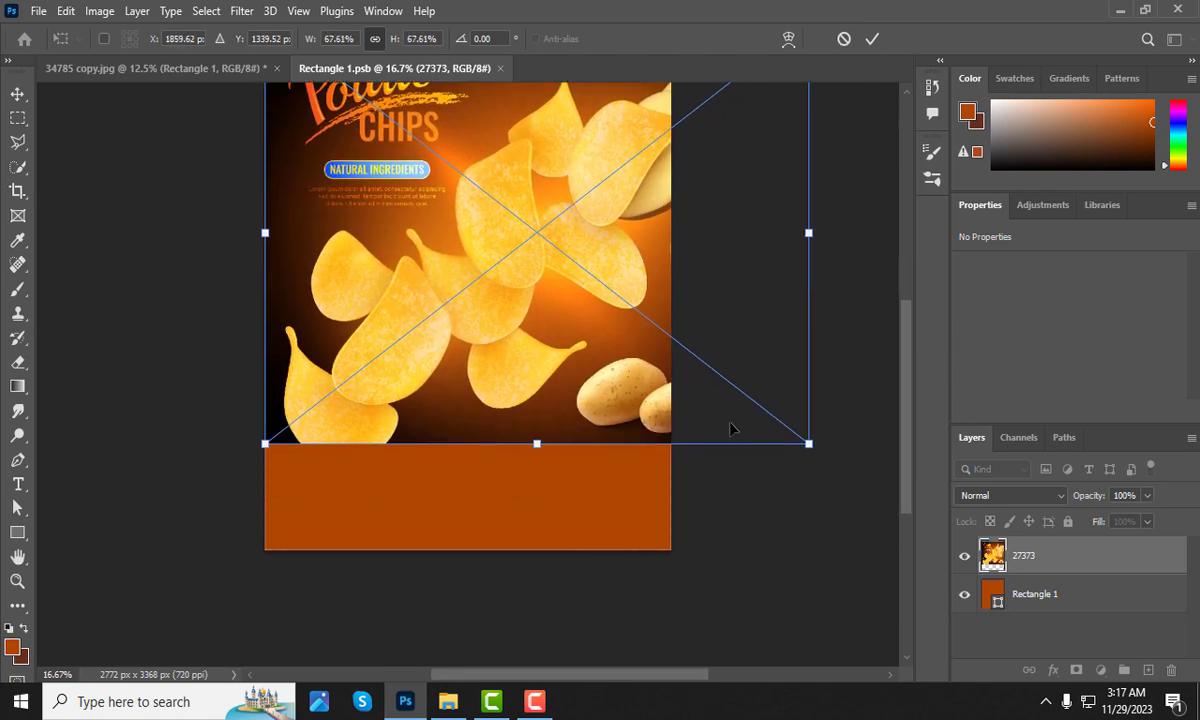
pyautogui.moveTo(808, 443); pyautogui.dragTo(882, 481)
pyautogui.scroll(-4, 476, 422)
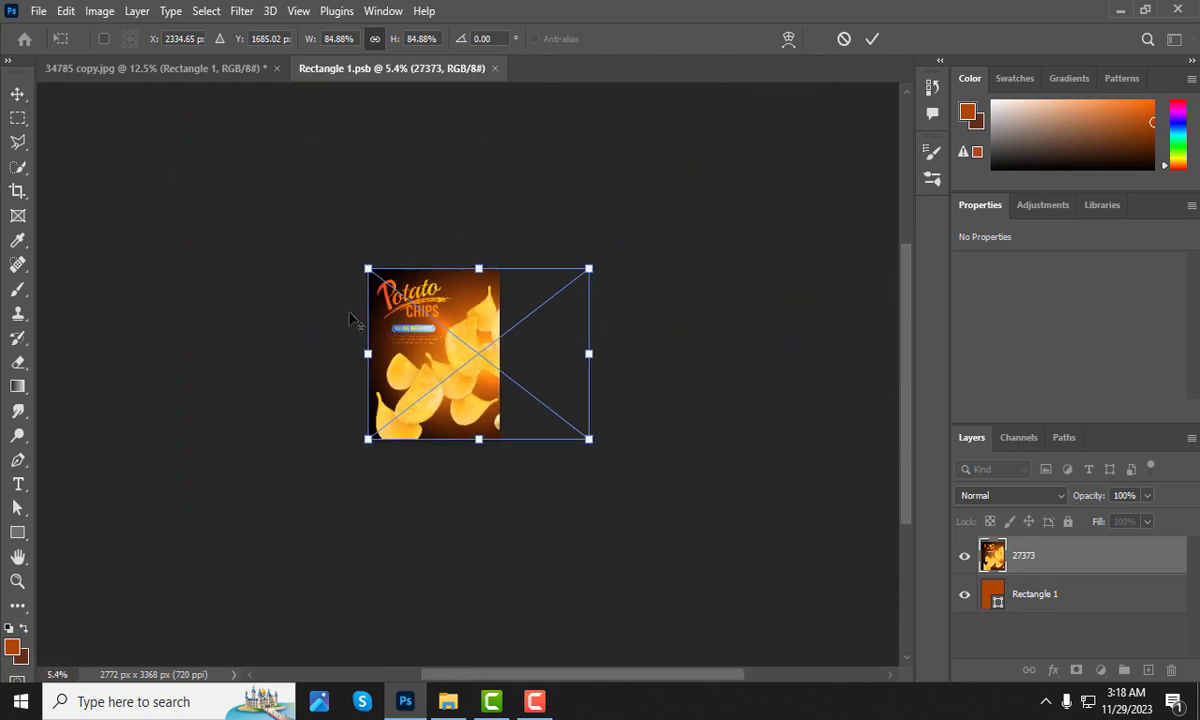
pyautogui.scroll(2, 335, 293)
pyautogui.click(871, 38)
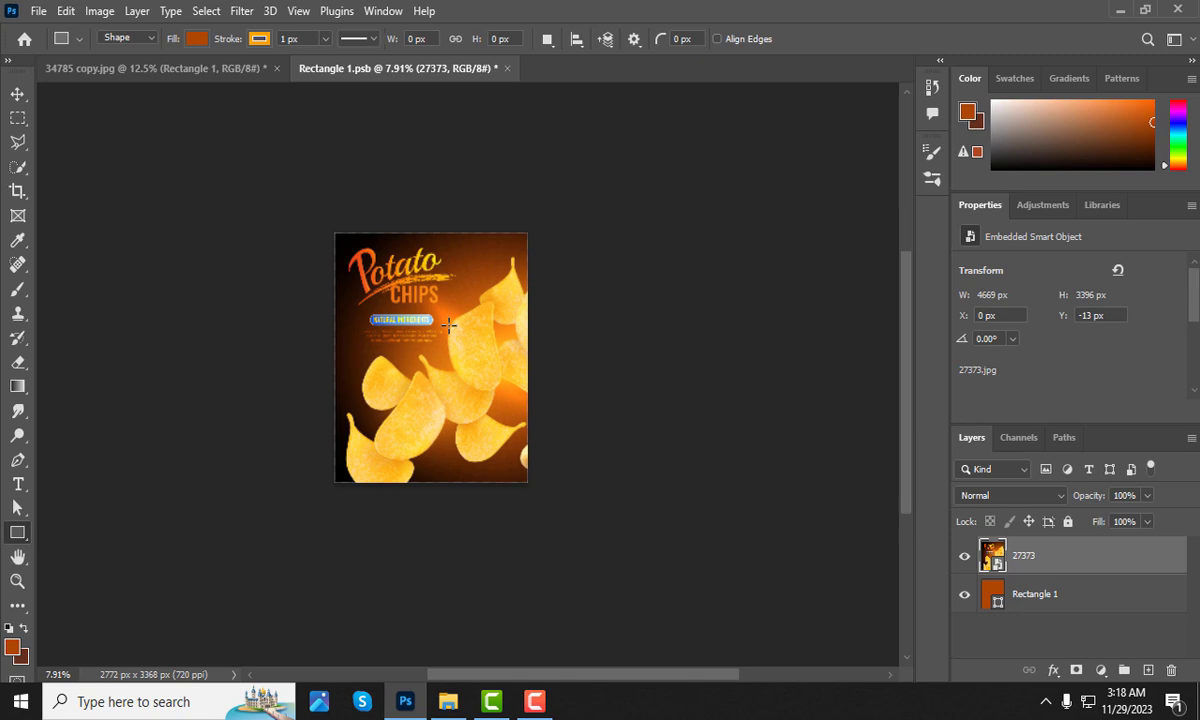
pyautogui.hotkey('ctrl', 's')
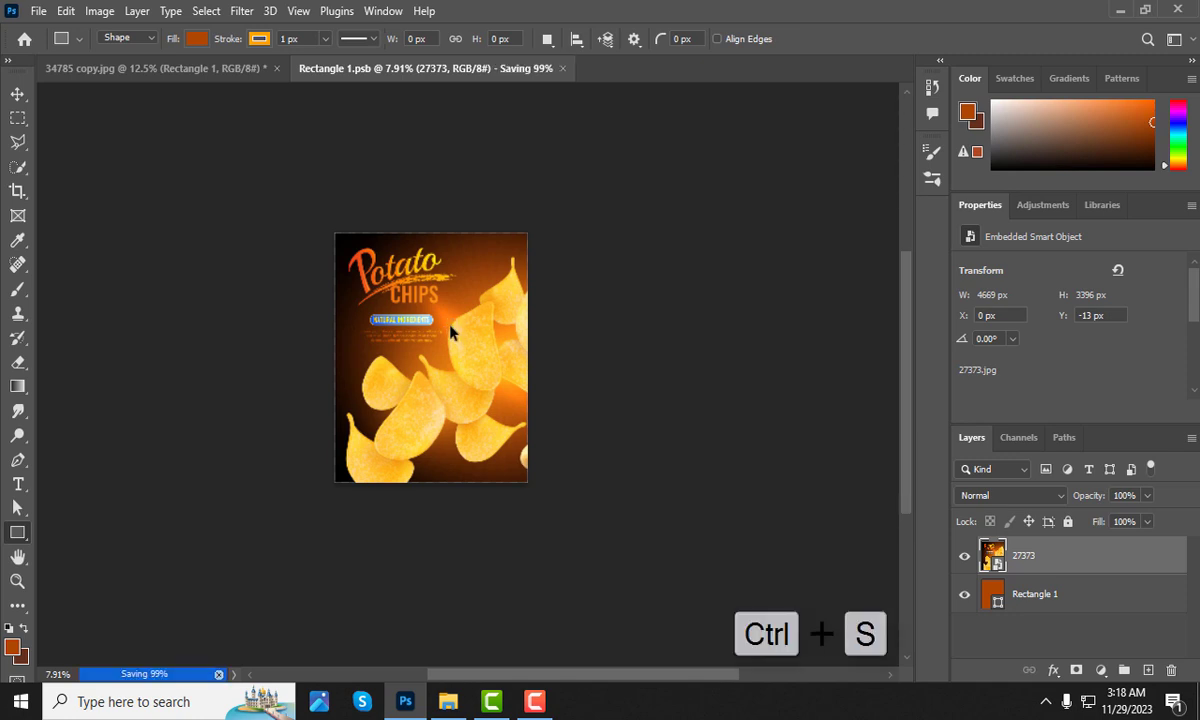
# Return to the 34785 copy.jpg document and shift the artwork slightly to the right to X 853 px
pyautogui.click(244, 68)
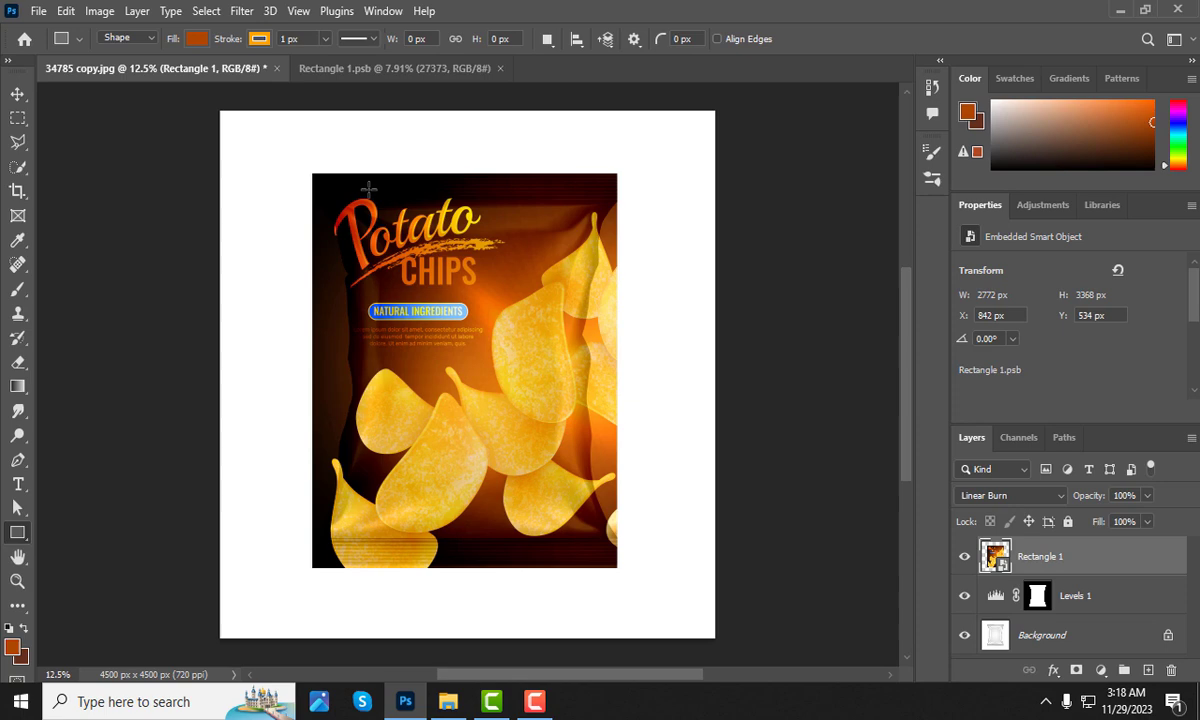
pyautogui.click(18, 94)
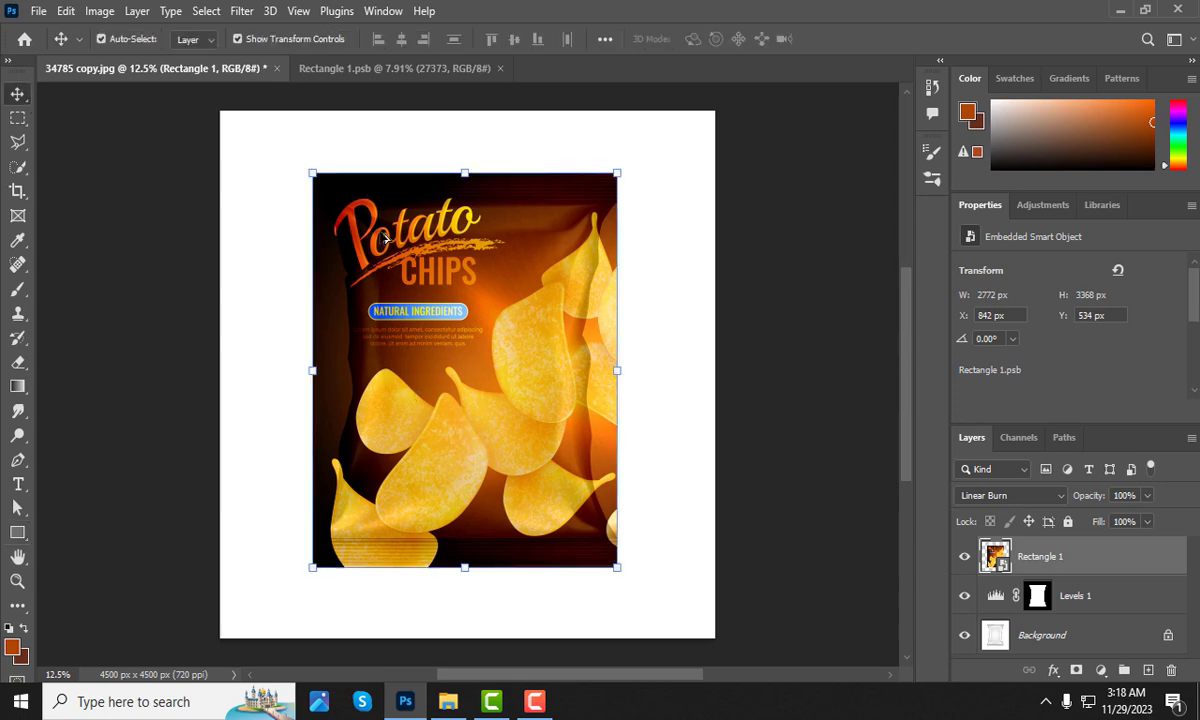
pyautogui.scroll(3, 388, 254)
pyautogui.scroll(-2, 377, 215)
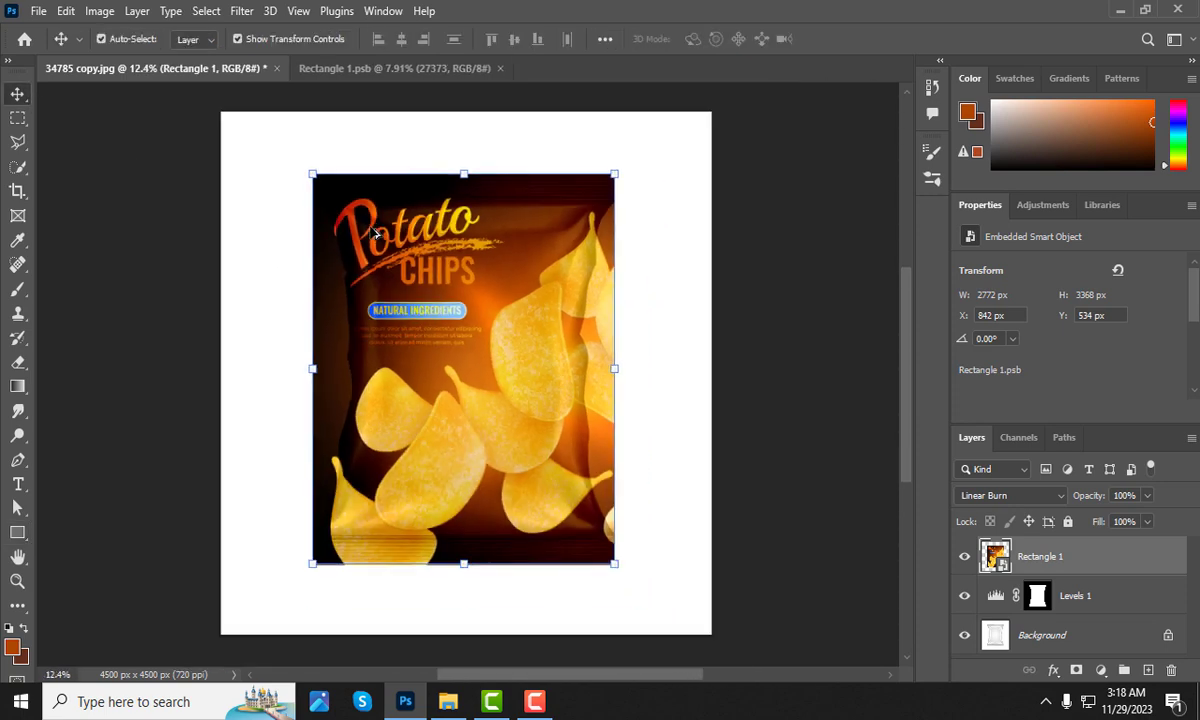
pyautogui.moveTo(434, 318); pyautogui.dragTo(444, 314)
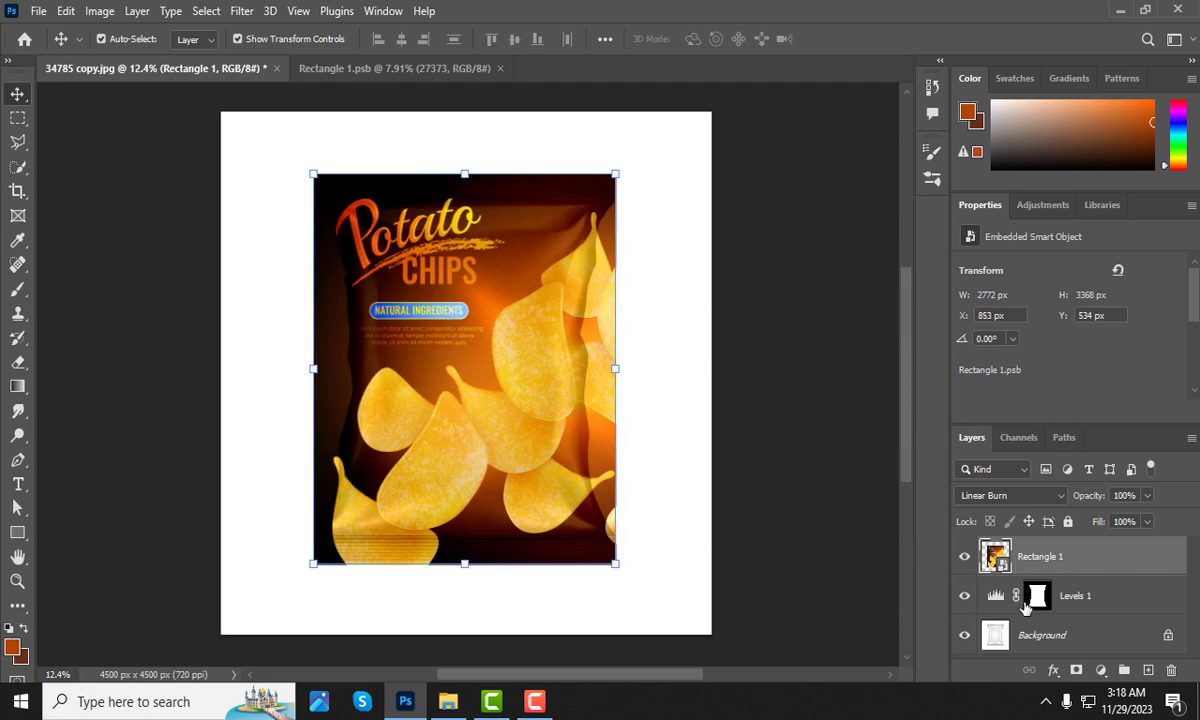
# Copy the Levels 1 layer mask onto the Rectangle 1 layer so the artwork follows the pouch outline
pyautogui.moveTo(1037, 597); pyautogui.dragTo(1043, 557)
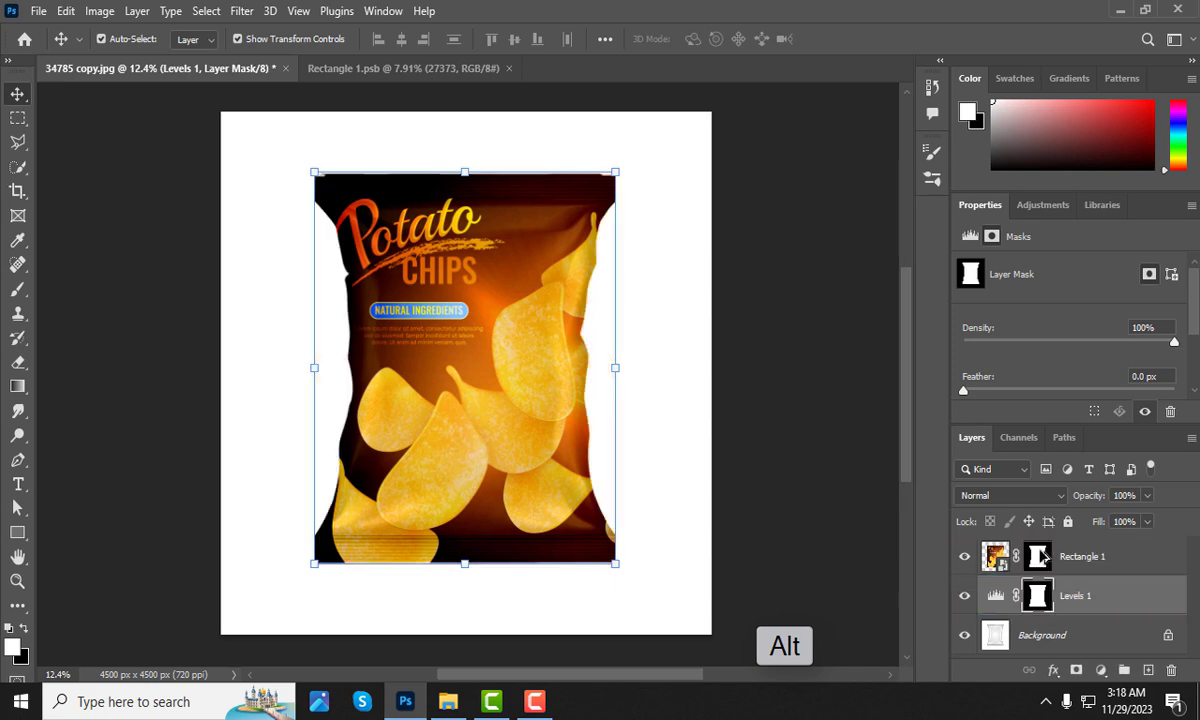
pyautogui.scroll(1, 422, 390)
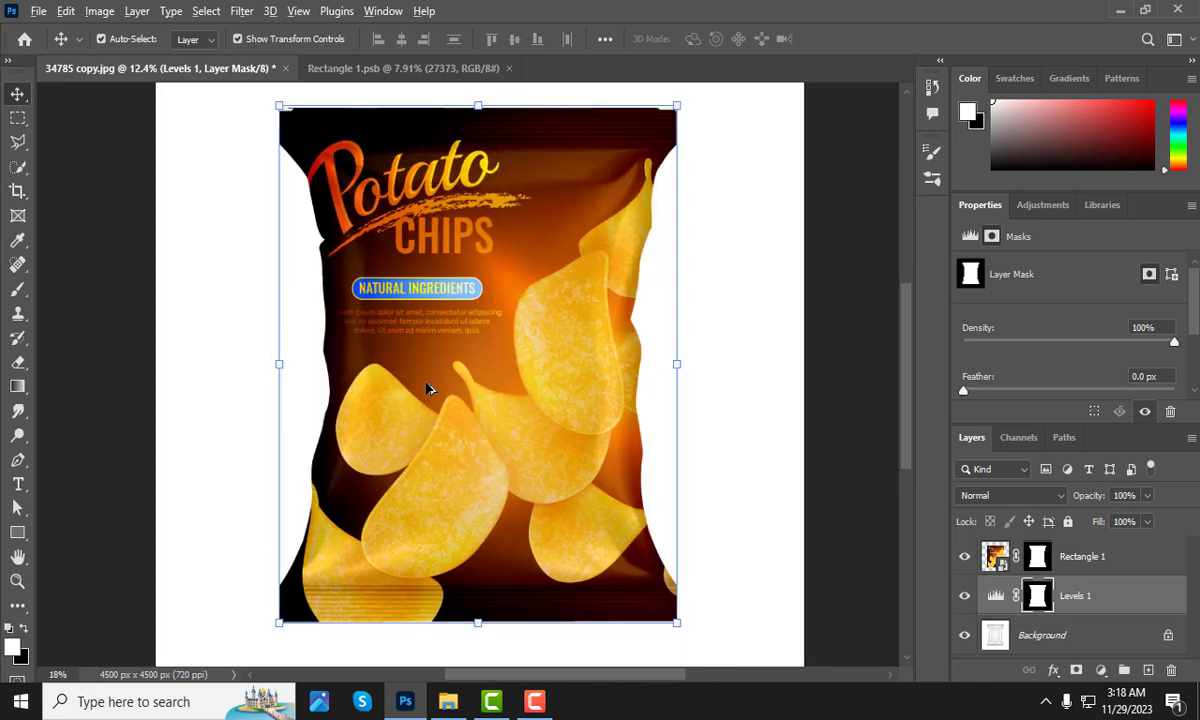
pyautogui.scroll(-2, 428, 388)
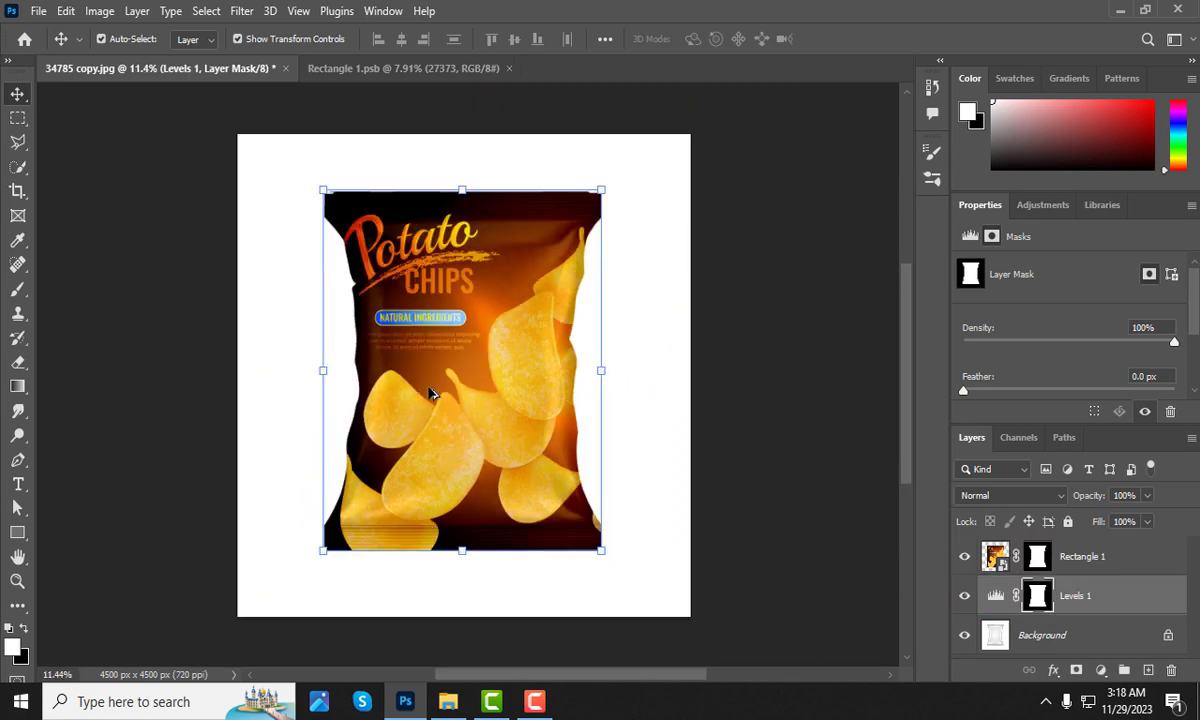
# Add a second Levels adjustment layer above Rectangle 1 and lower its white output level to 240
pyautogui.click(1090, 562)
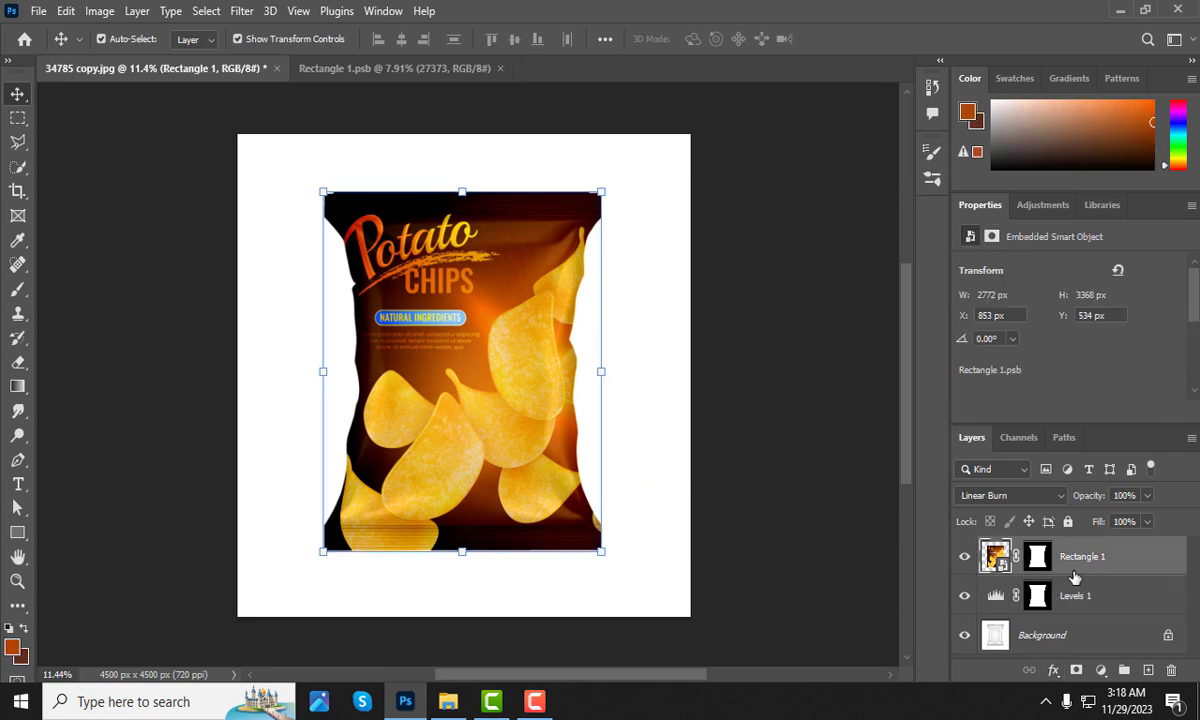
pyautogui.click(1101, 670)
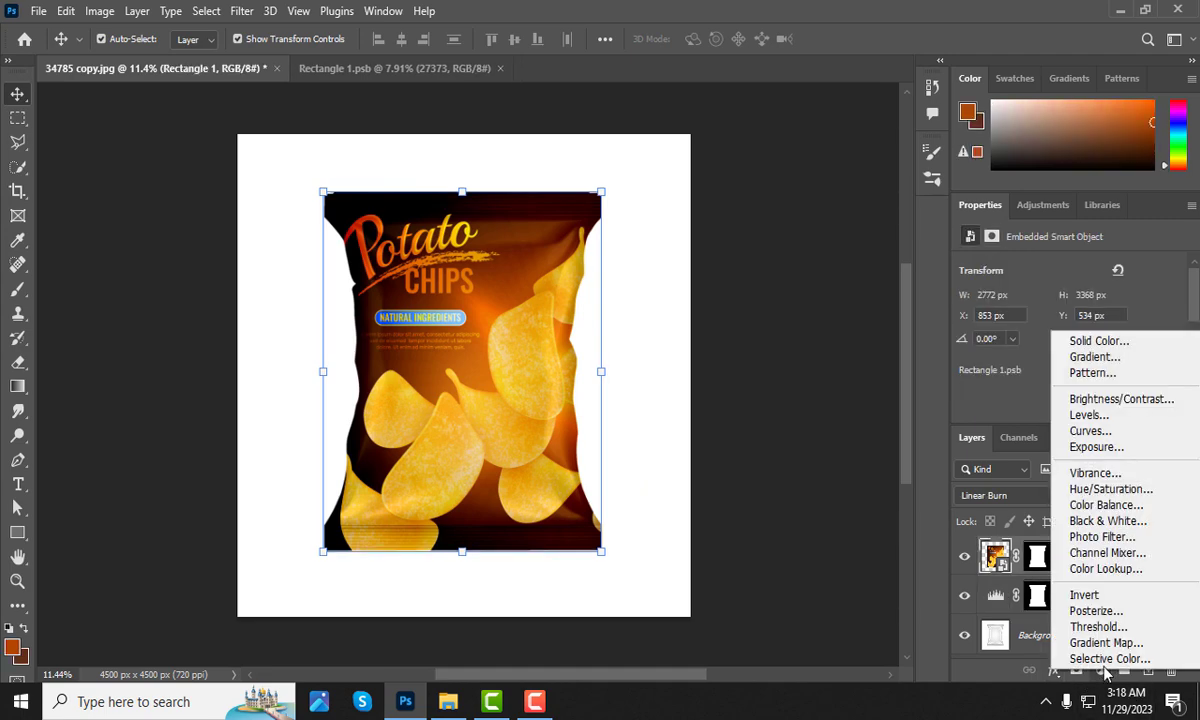
pyautogui.click(1118, 424)
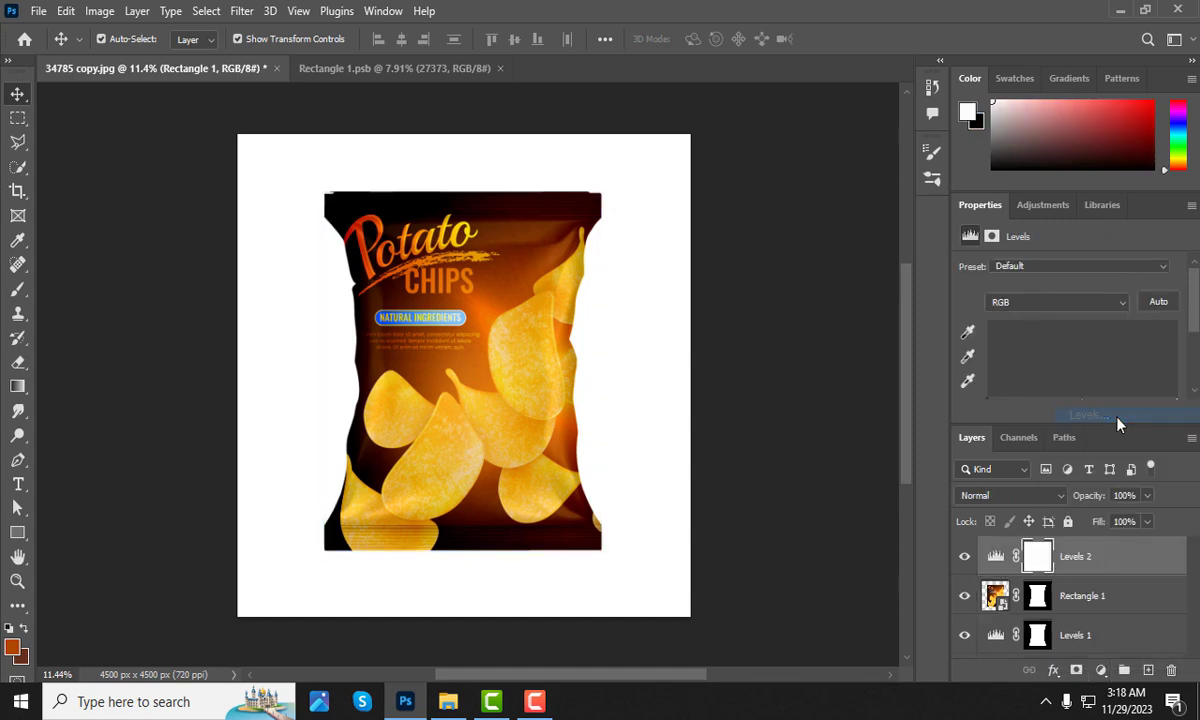
pyautogui.scroll(-2, 1062, 376)
pyautogui.scroll(-2, 1062, 376)
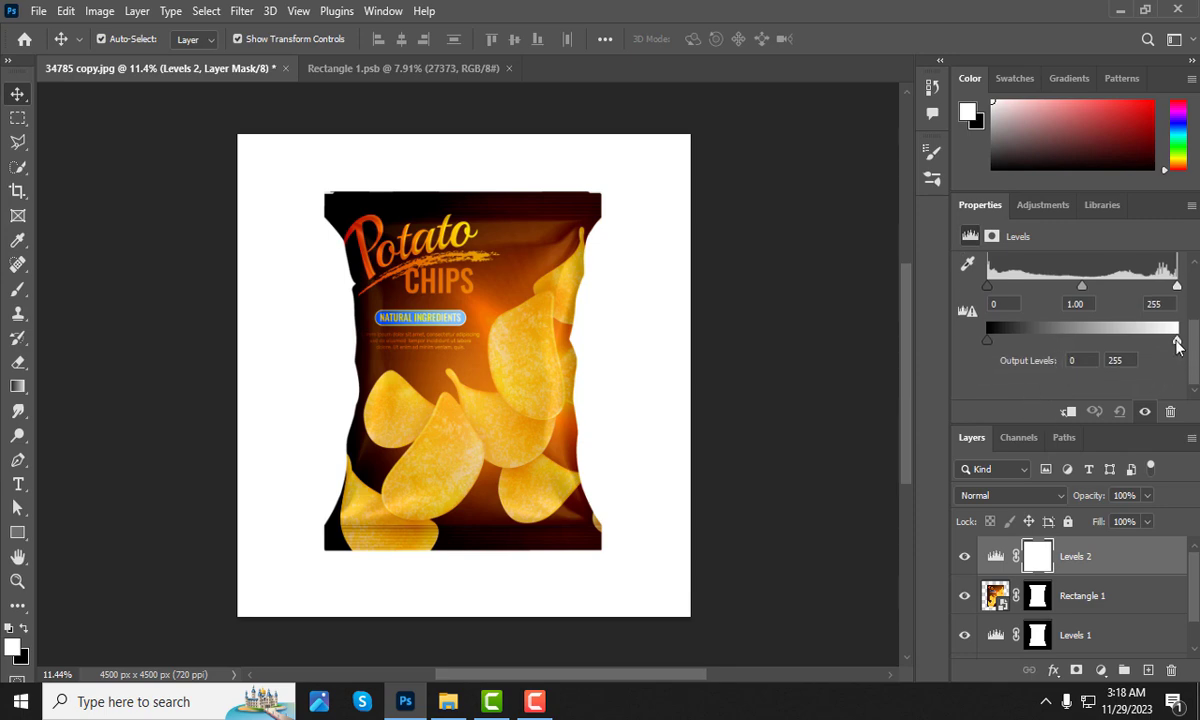
pyautogui.moveTo(1176, 345); pyautogui.dragTo(1168, 345)
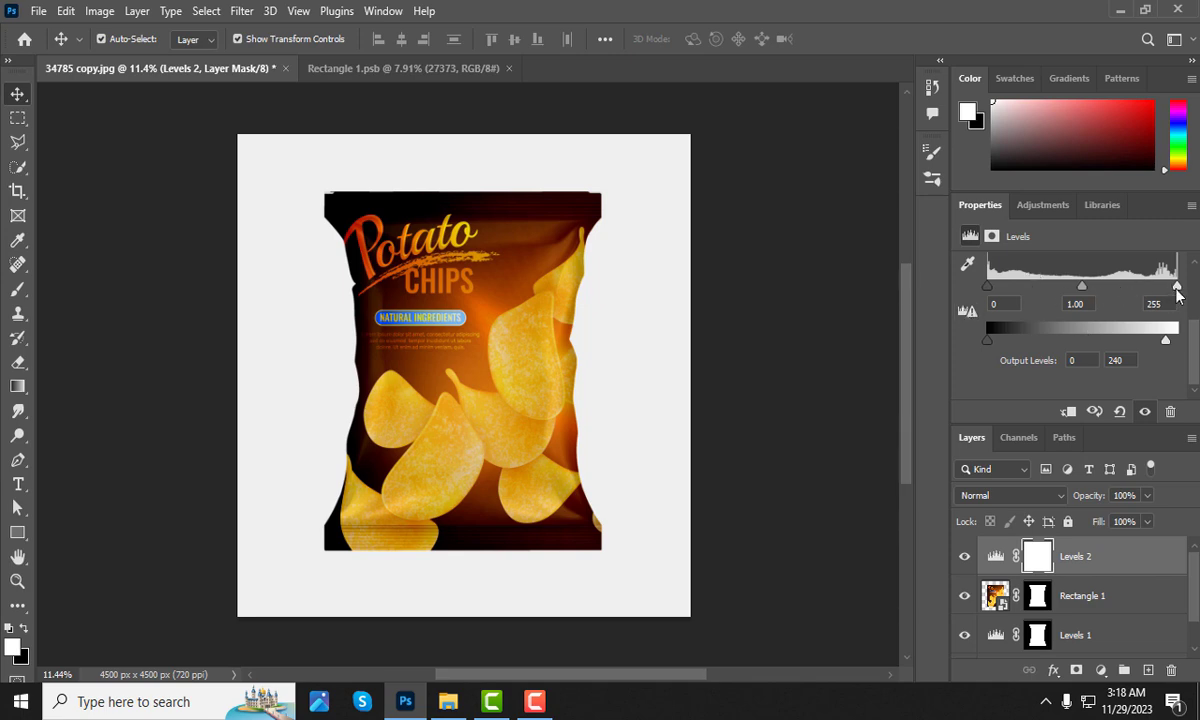
# Set the Levels 2 output levels to 54 and 255 and its midtone input level to 1.14
pyautogui.moveTo(1167, 345); pyautogui.dragTo(1186, 345)
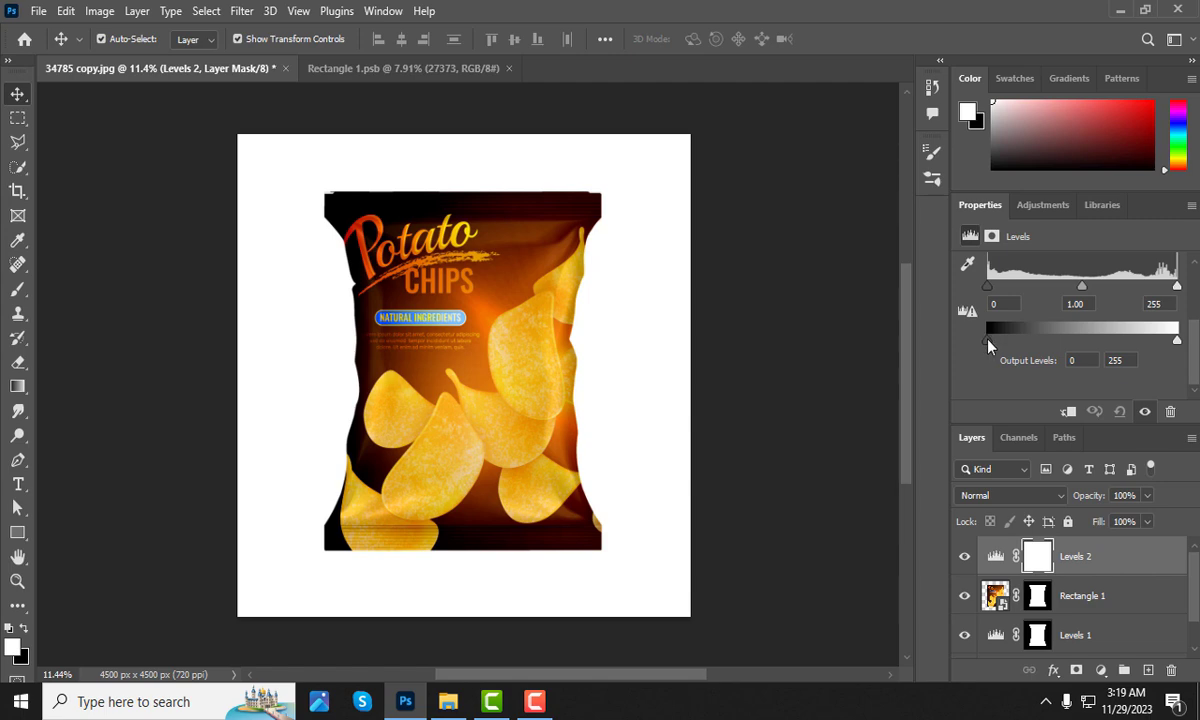
pyautogui.moveTo(988, 345); pyautogui.dragTo(1028, 343)
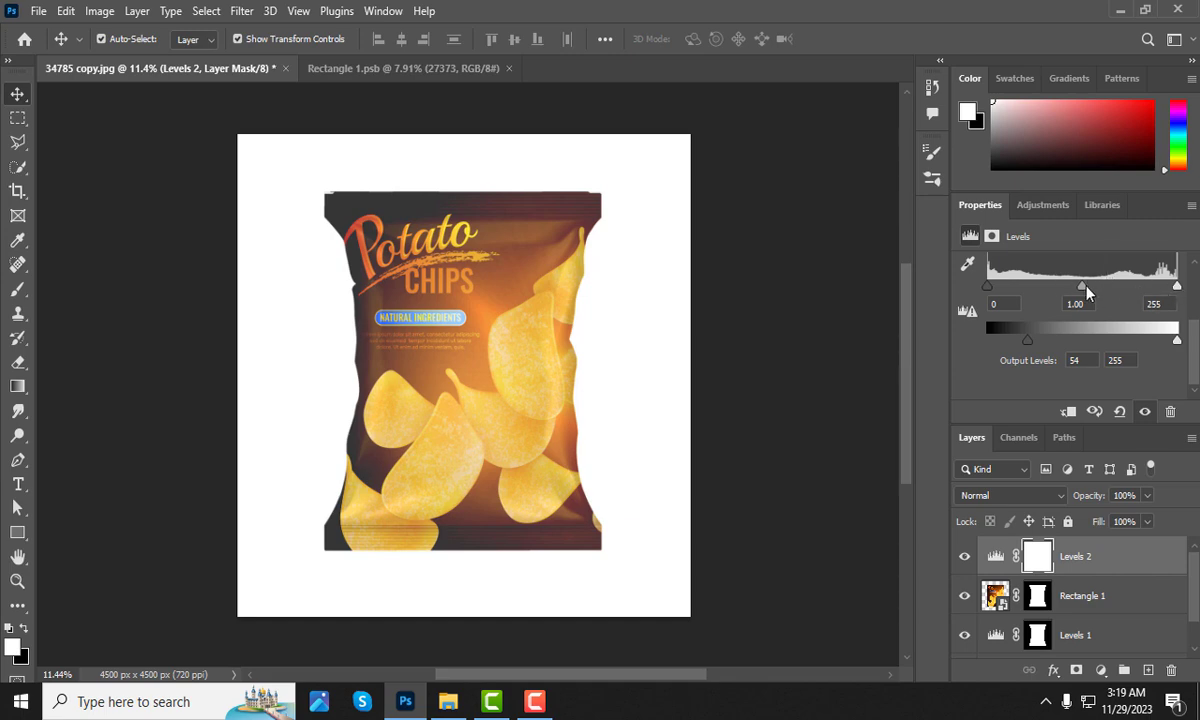
pyautogui.moveTo(1084, 285)
pyautogui.mouseDown()
pyautogui.moveTo(1098, 287)
pyautogui.moveTo(1073, 288)
pyautogui.mouseUp()
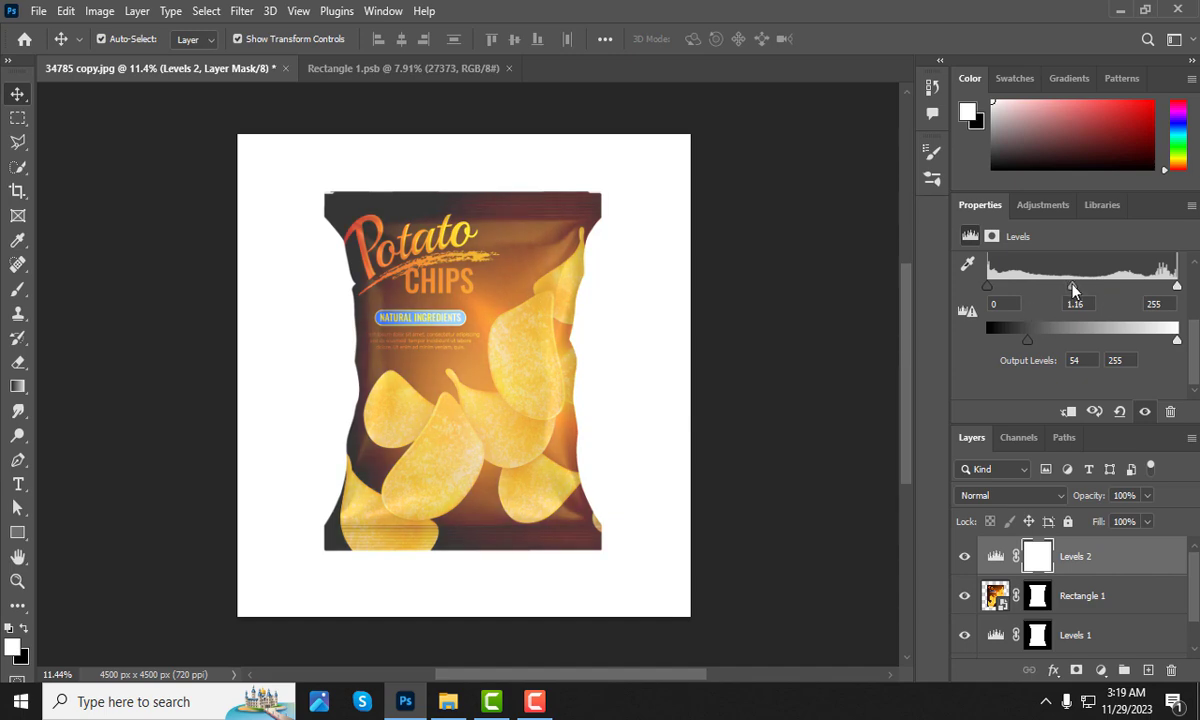
pyautogui.moveTo(1073, 290); pyautogui.dragTo(1072, 290)
pyautogui.moveTo(1075, 290); pyautogui.dragTo(1076, 290)
# Select the Levels 2, Rectangle 1 and Levels 1 layers together, leaving the Background layer out
pyautogui.scroll(-4, 466, 359)
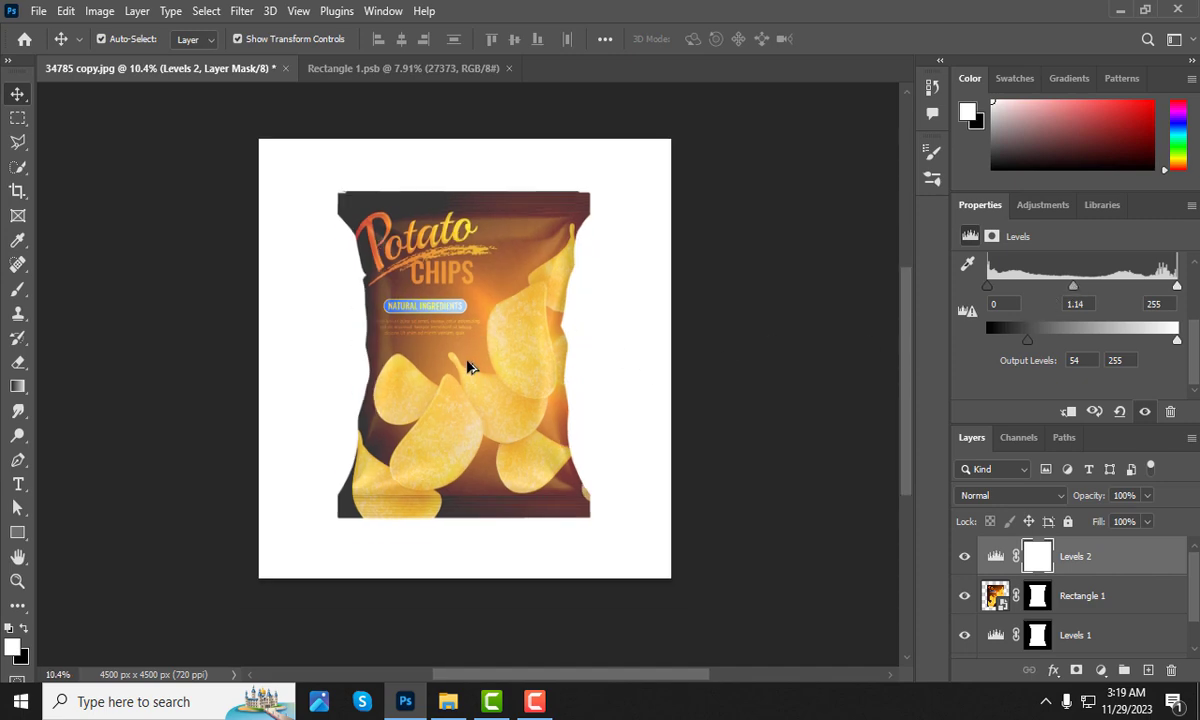
pyautogui.scroll(2, 461, 424)
pyautogui.scroll(1, 475, 397)
pyautogui.scroll(-1, 1092, 590)
pyautogui.scroll(1, 1092, 585)
pyautogui.scroll(-1, 1096, 566)
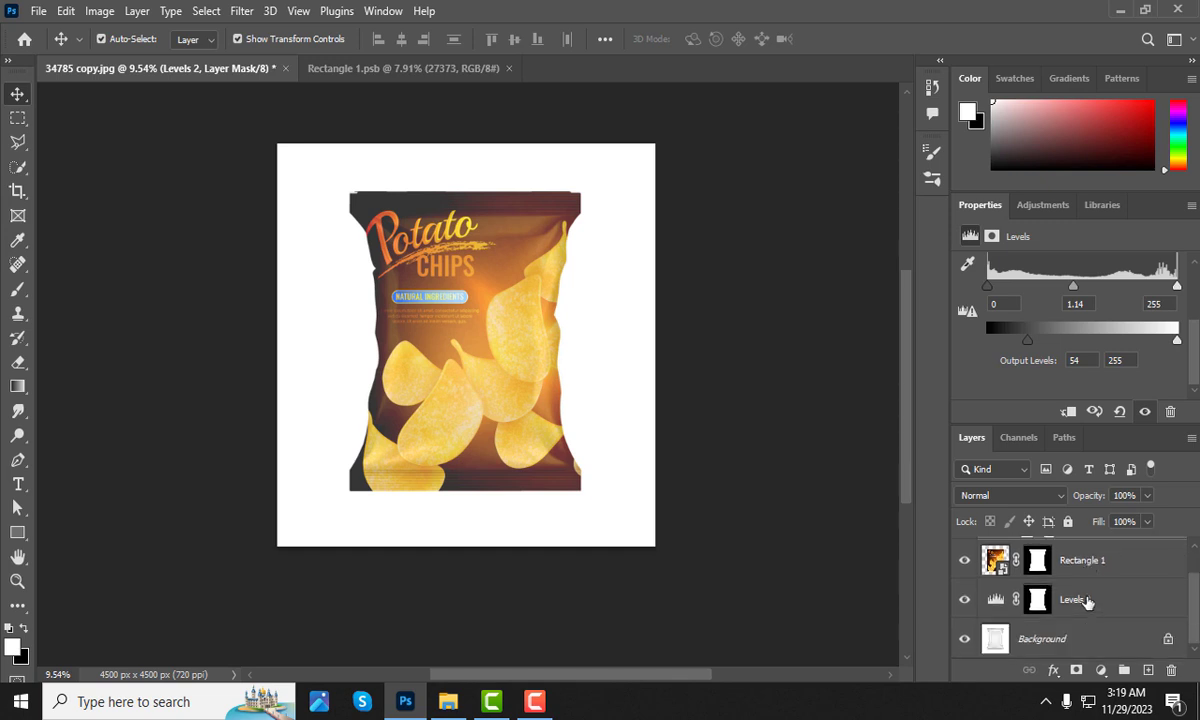
pyautogui.scroll(1, 1092, 600)
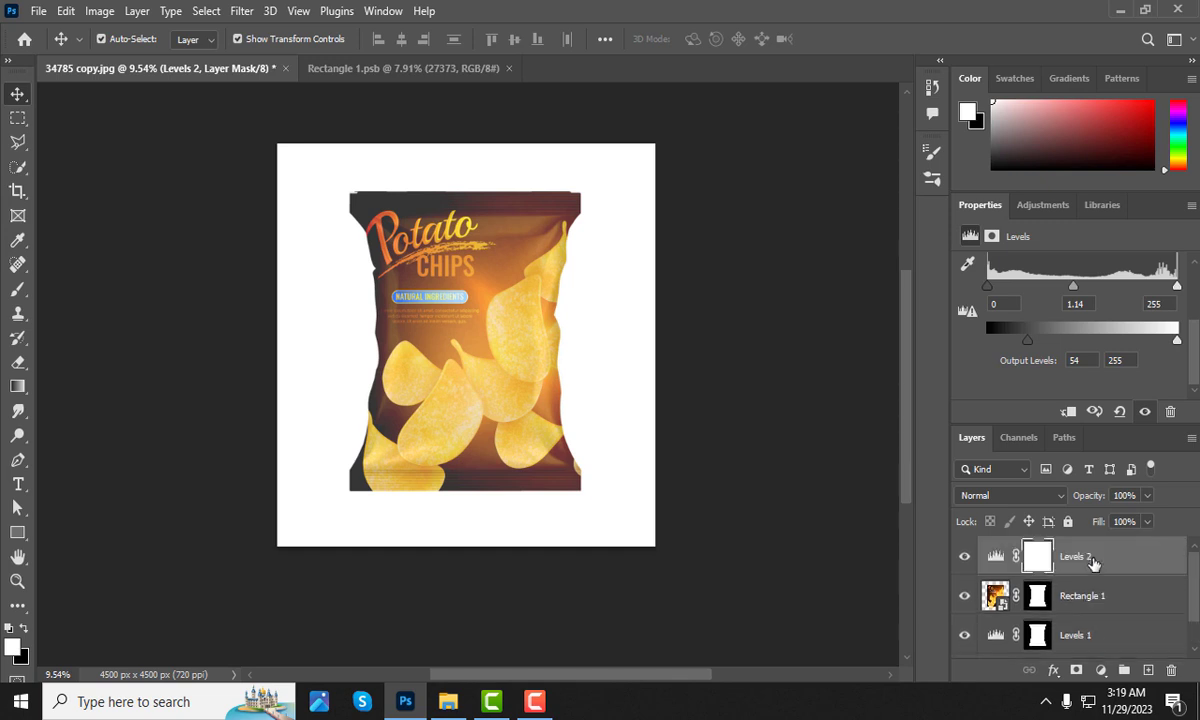
pyautogui.click(1100, 565)
pyautogui.scroll(-1, 1098, 597)
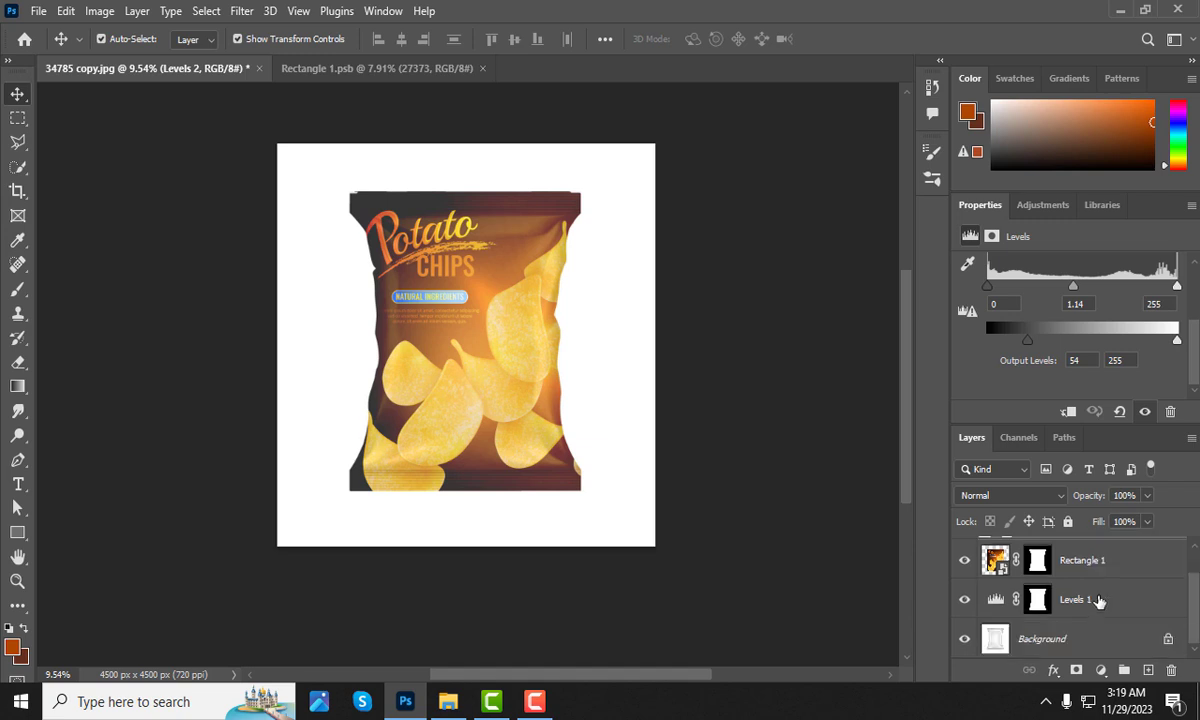
pyautogui.keyDown('shift'); pyautogui.click(1098, 600); pyautogui.keyUp('shift')
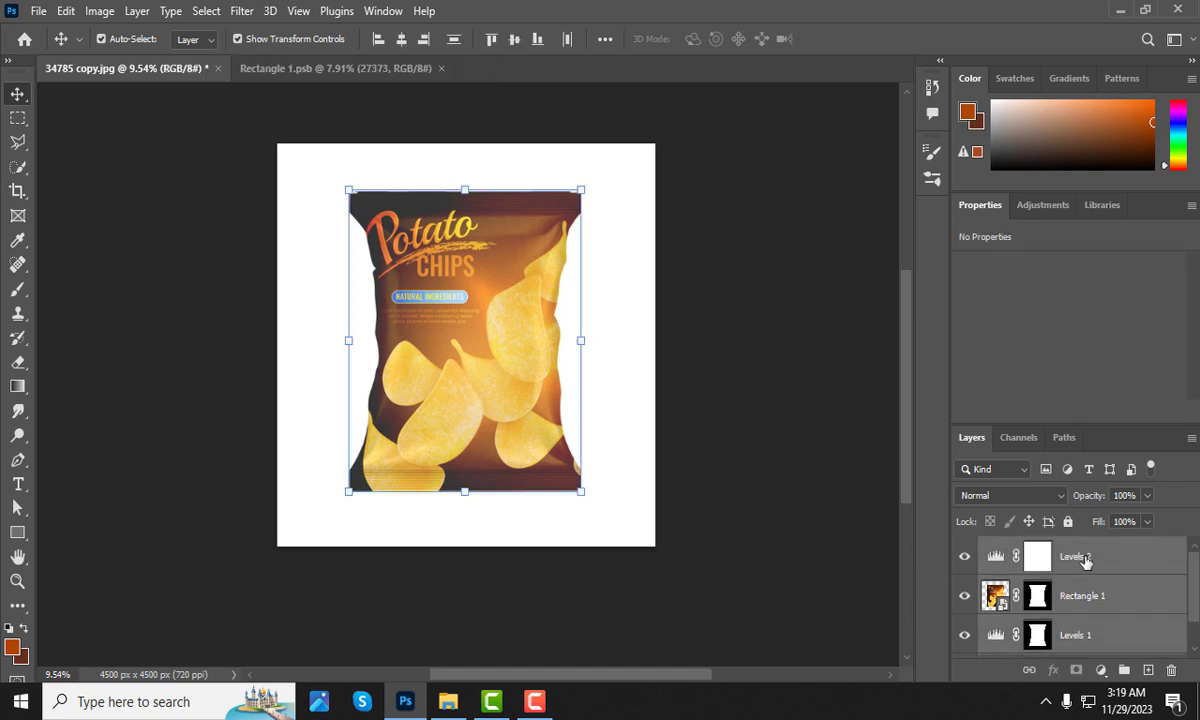
pyautogui.scroll(-1, 1083, 568)
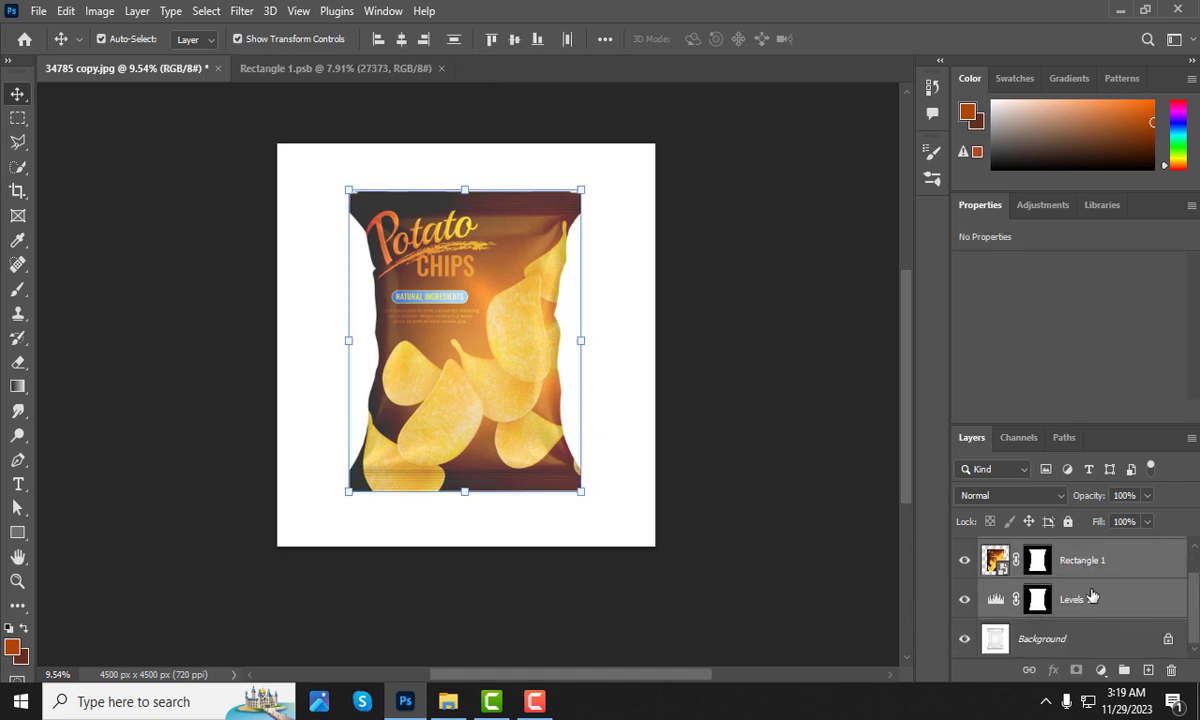
# Try to convert the three selected layers into one smart object, and undo the conversion
pyautogui.rightClick(1096, 561)
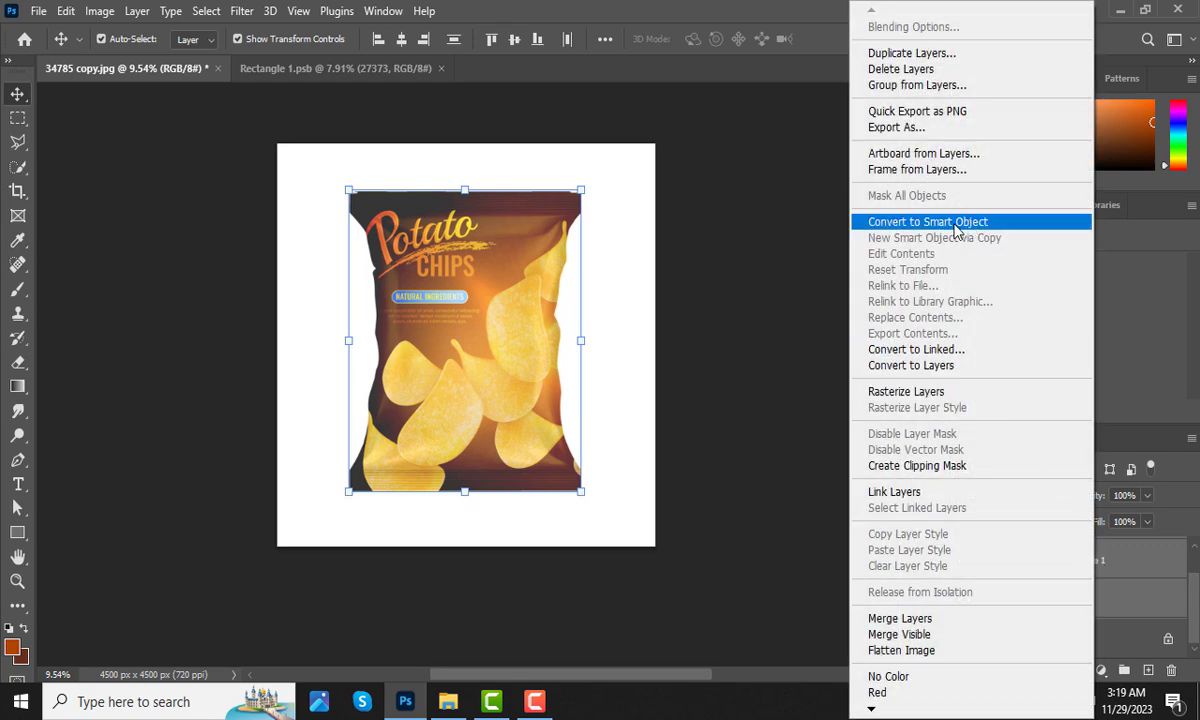
pyautogui.click(905, 221)
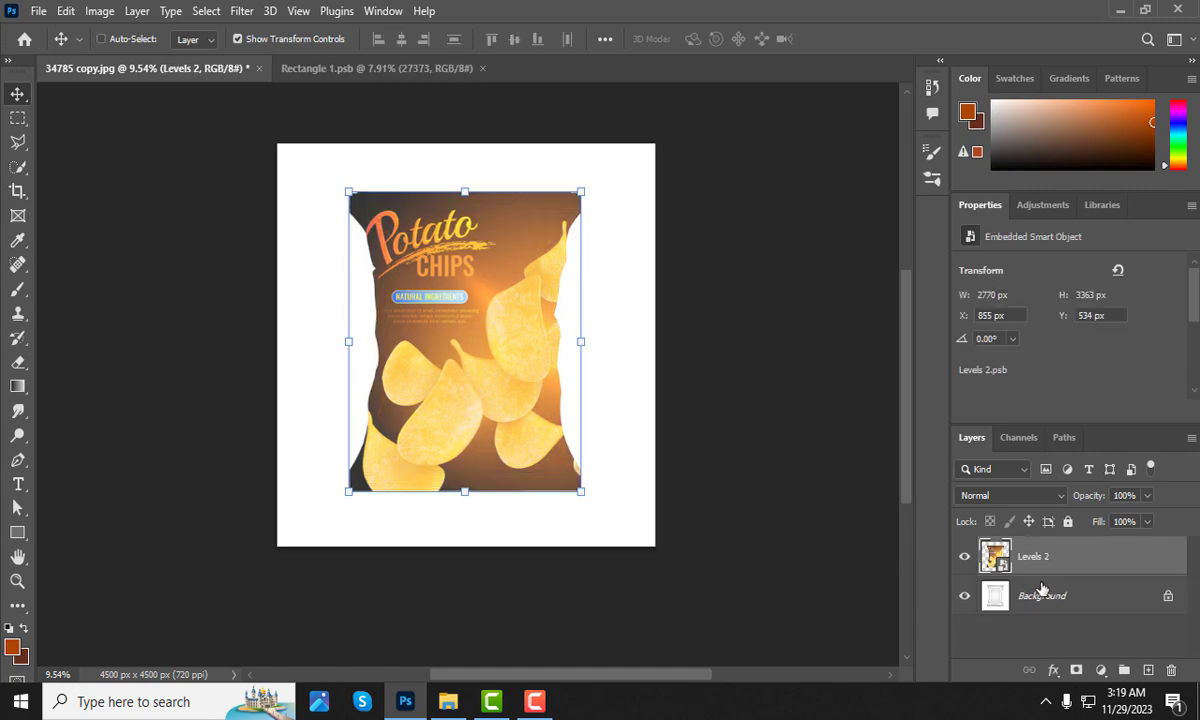
pyautogui.hotkey('ctrl', 'z')
# Group the selected Levels 2, Rectangle 1 and Levels 1 layers under the name Group 1
pyautogui.rightClick(1010, 540)
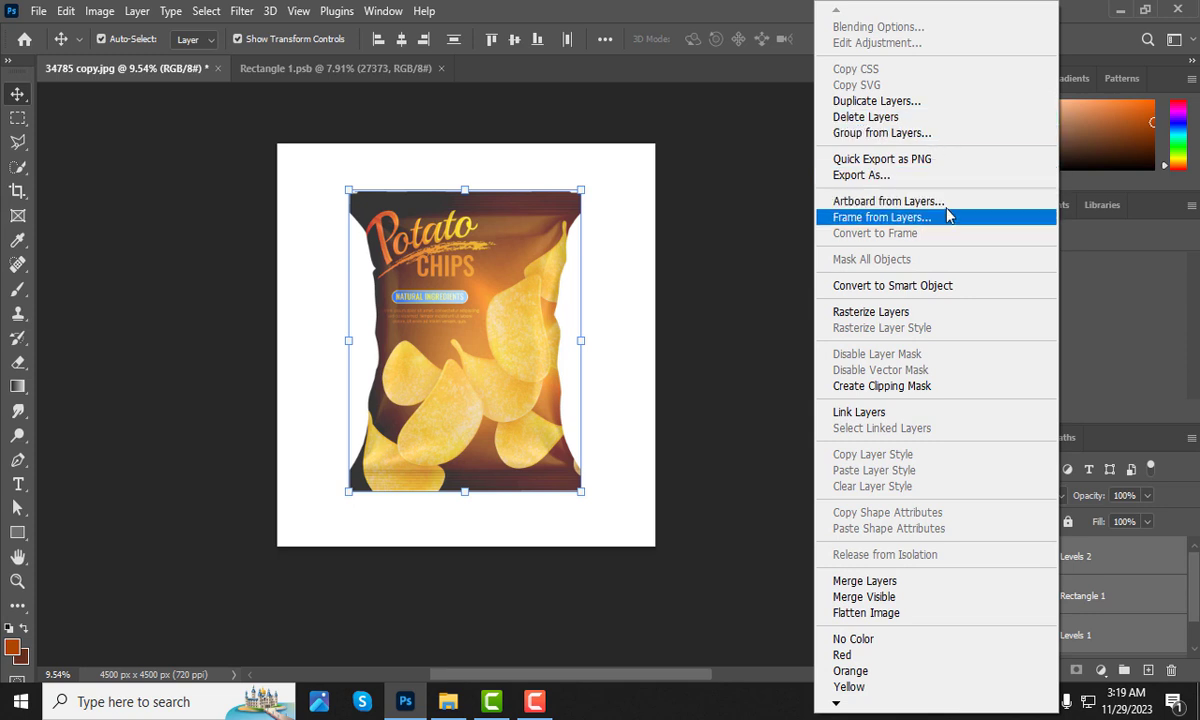
pyautogui.click(924, 133)
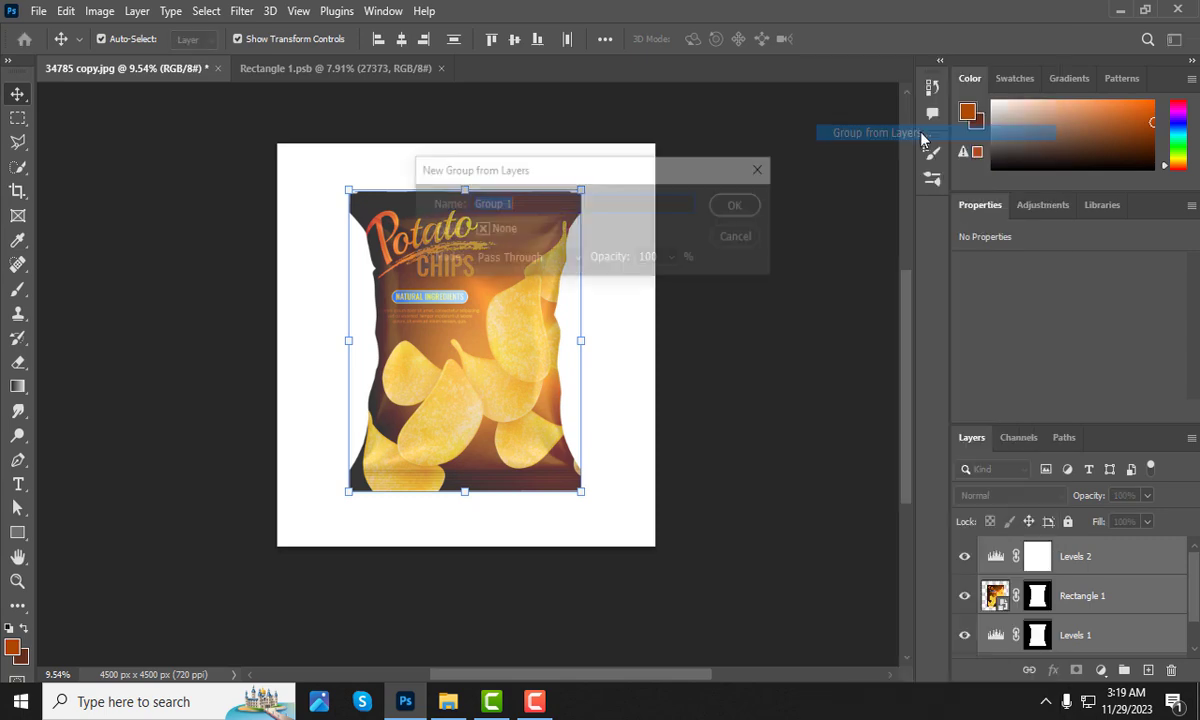
pyautogui.click(740, 206)
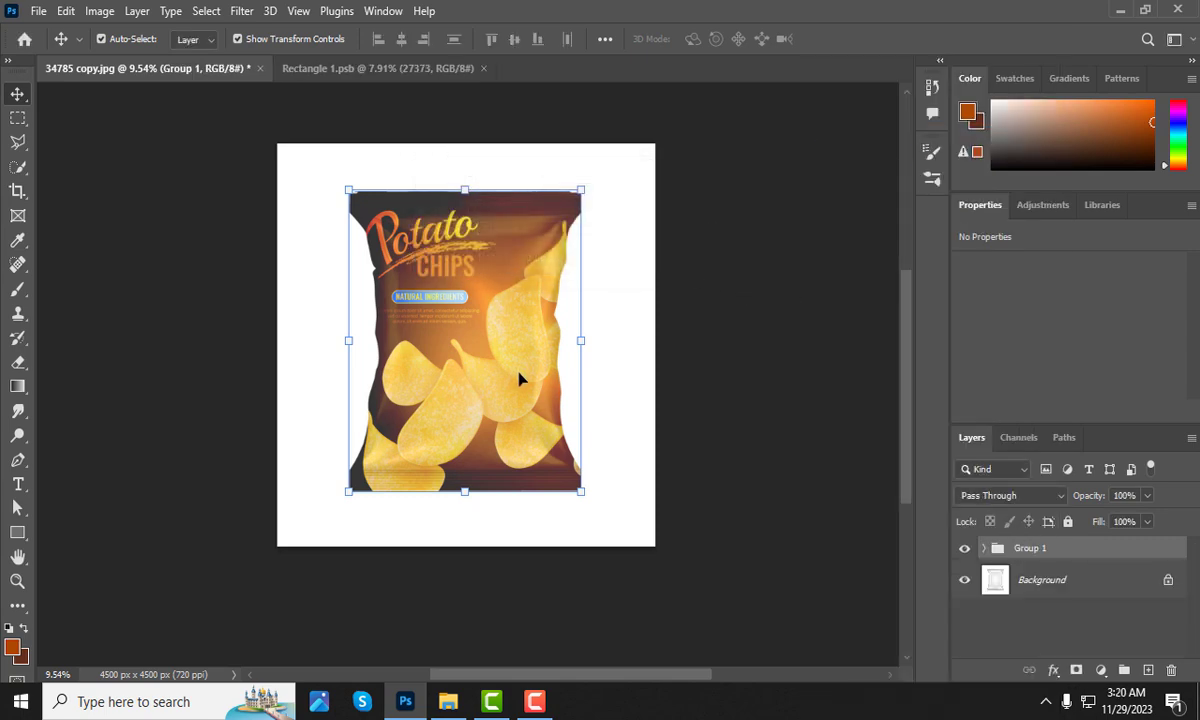
# Unlock the Background layer and mask out the white surroundings of the pouch with Remove Background
pyautogui.click(1037, 587)
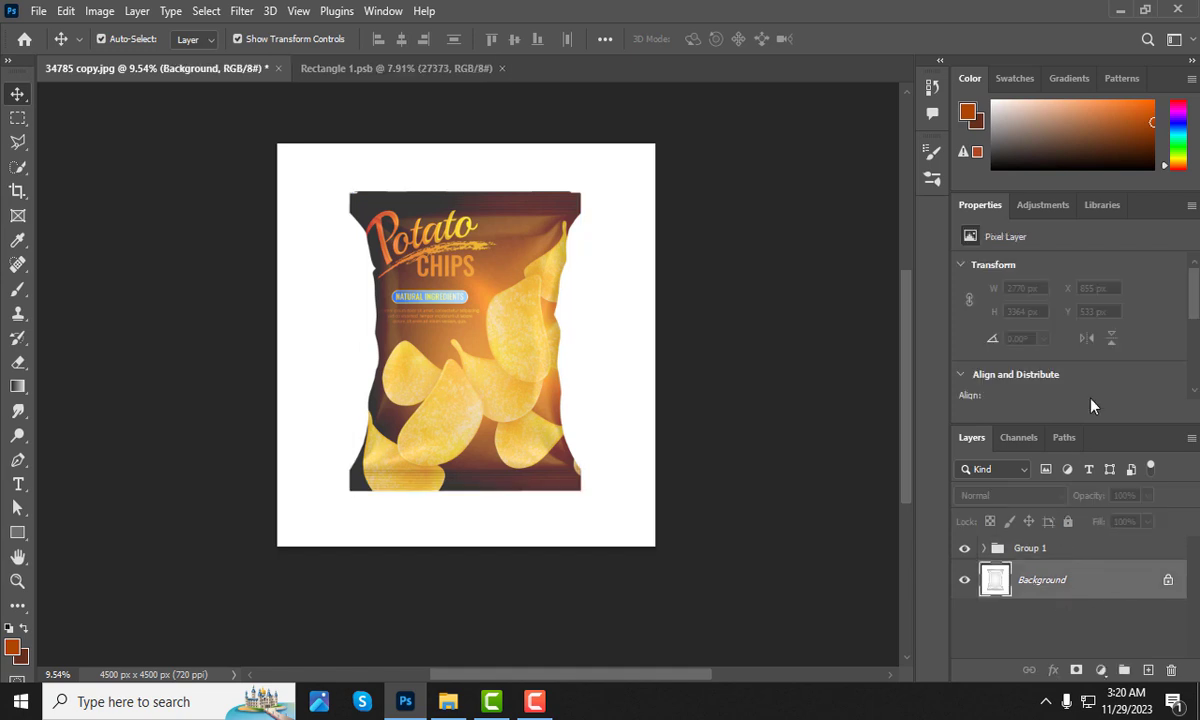
pyautogui.click(1167, 580)
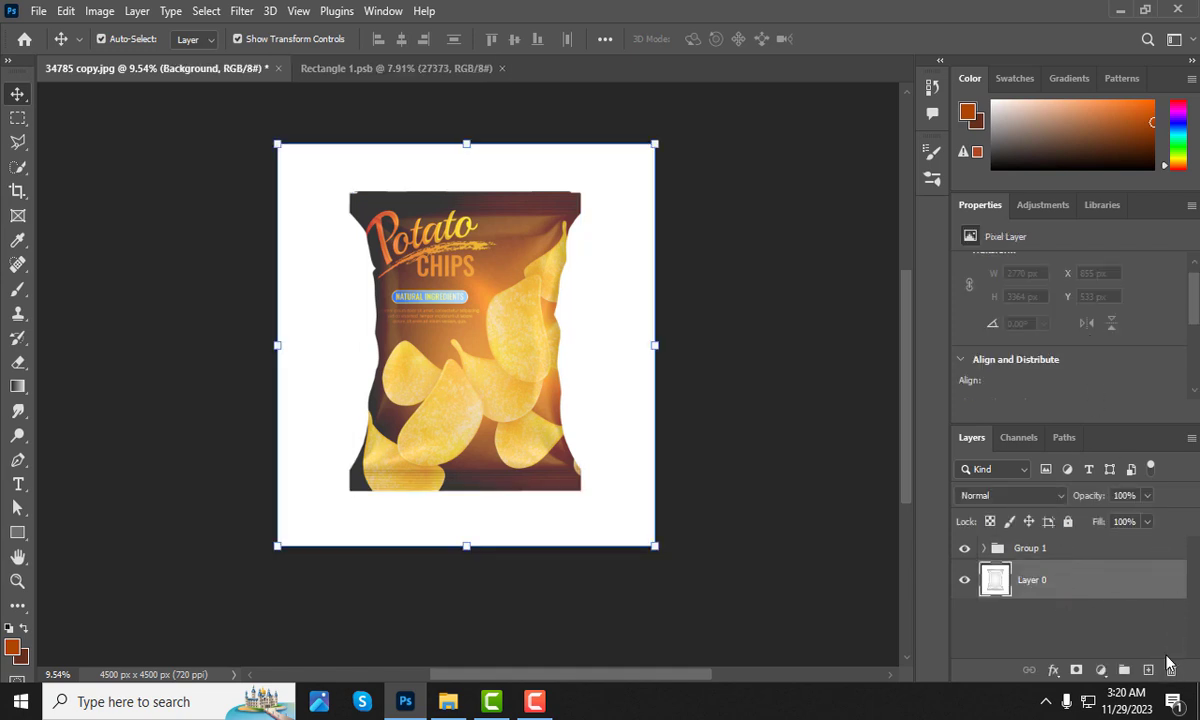
pyautogui.scroll(-3, 1063, 381)
pyautogui.click(1070, 322)
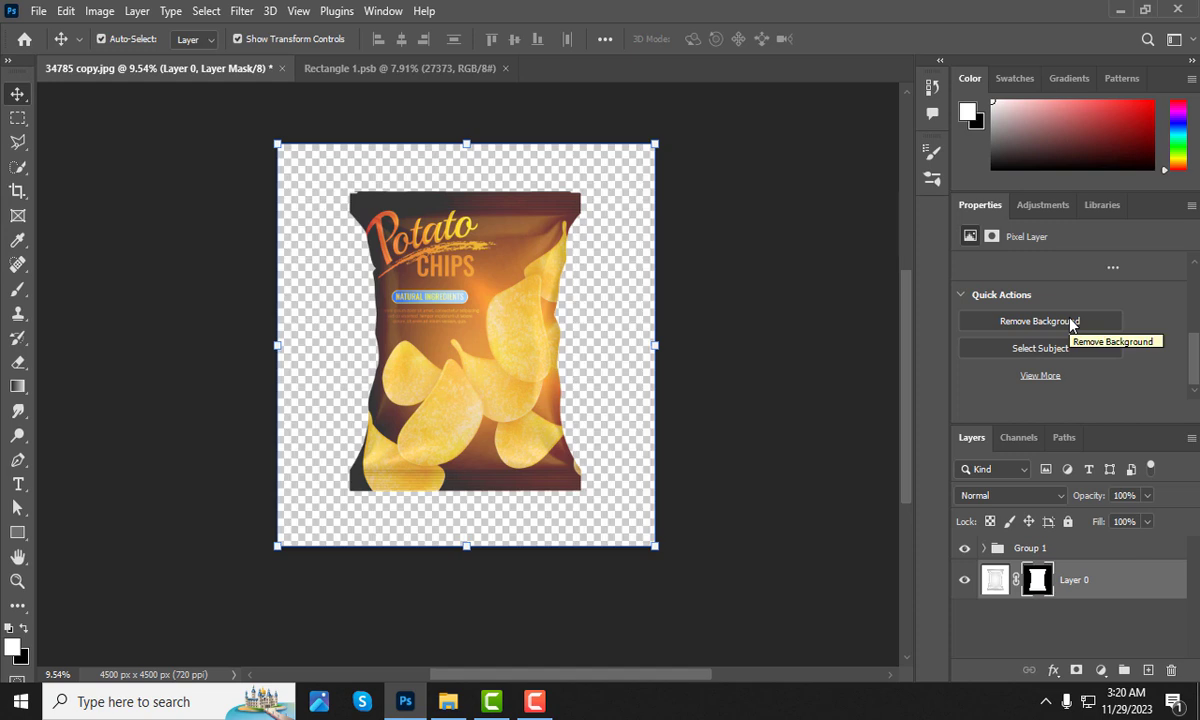
# Add a Solid Color fill layer in light orange fda76d, and move Layer 0 above it into Group 1 below Levels 1
pyautogui.click(984, 548)
pyautogui.scroll(-1, 1070, 612)
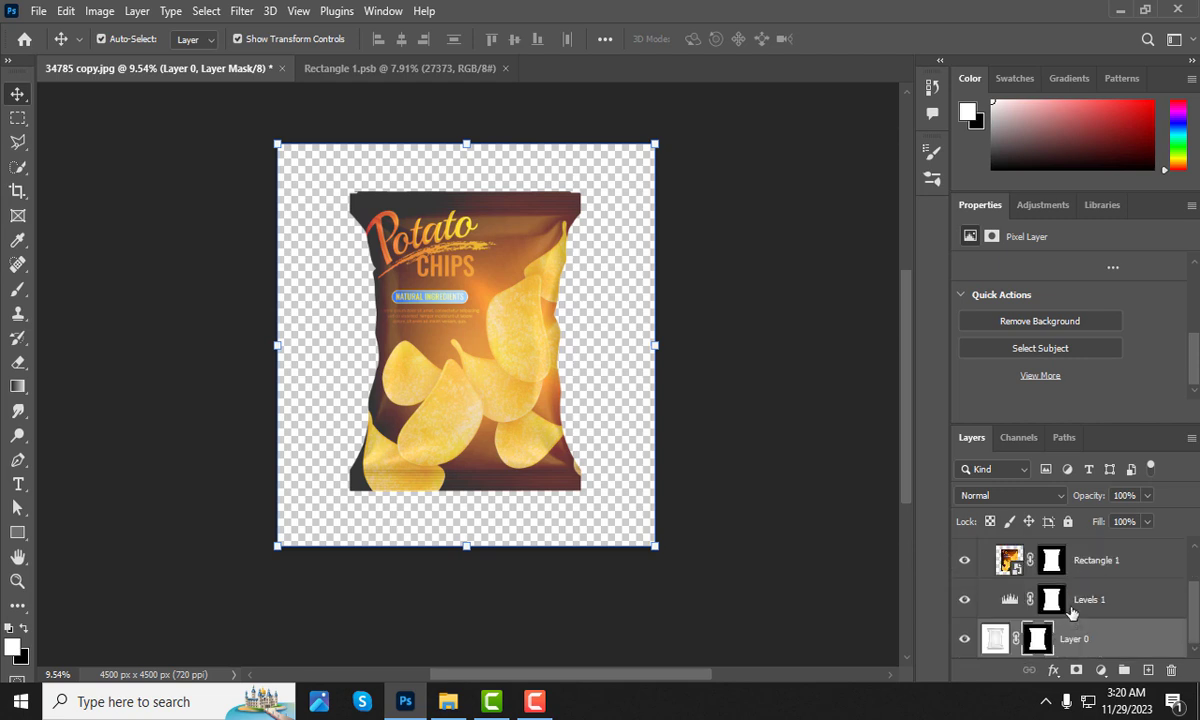
pyautogui.click(1101, 670)
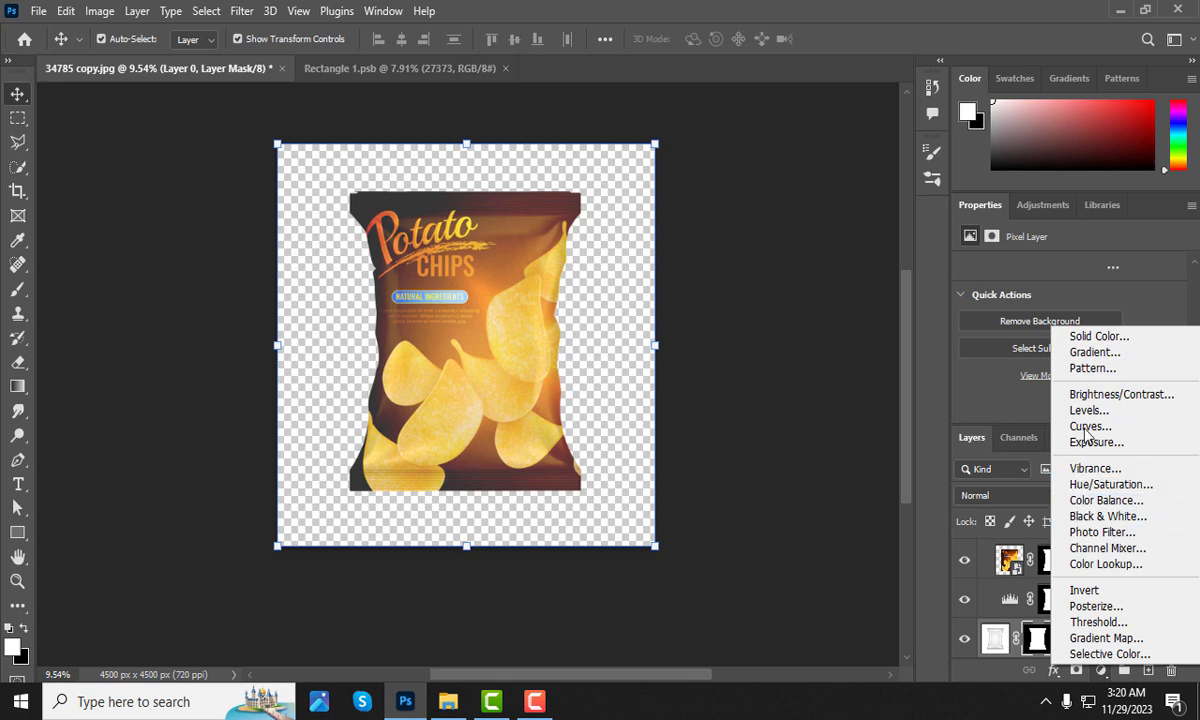
pyautogui.click(1100, 338)
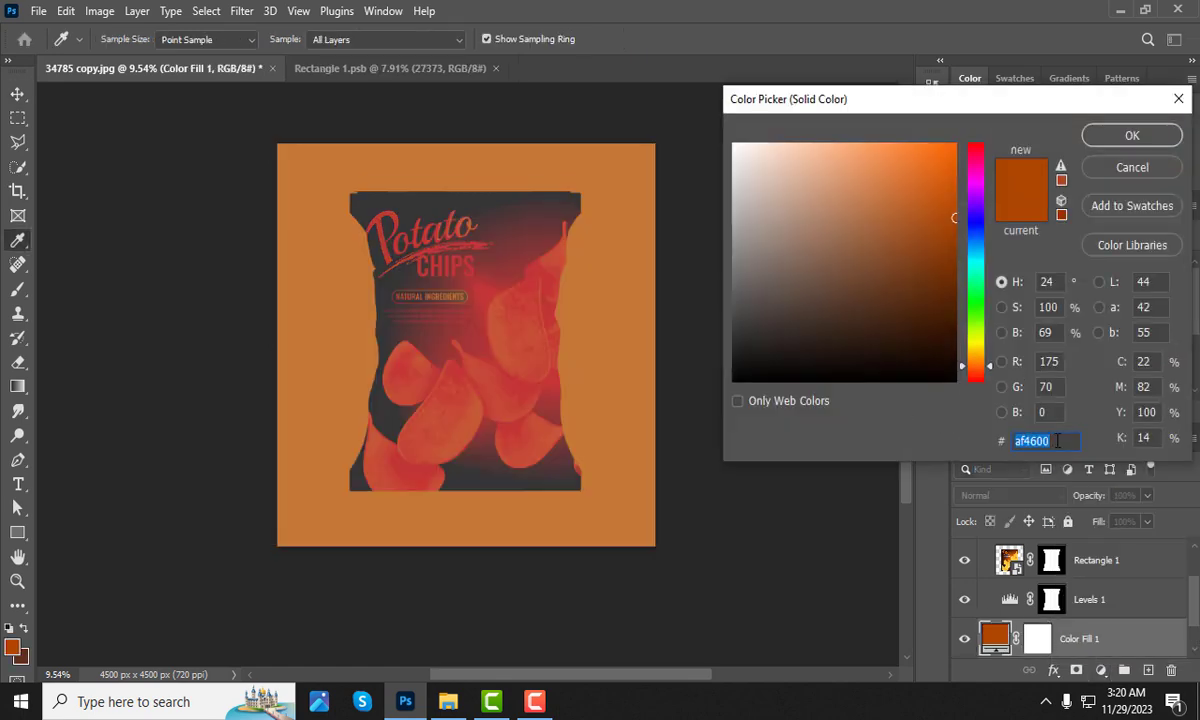
pyautogui.moveTo(849, 202); pyautogui.dragTo(860, 145)
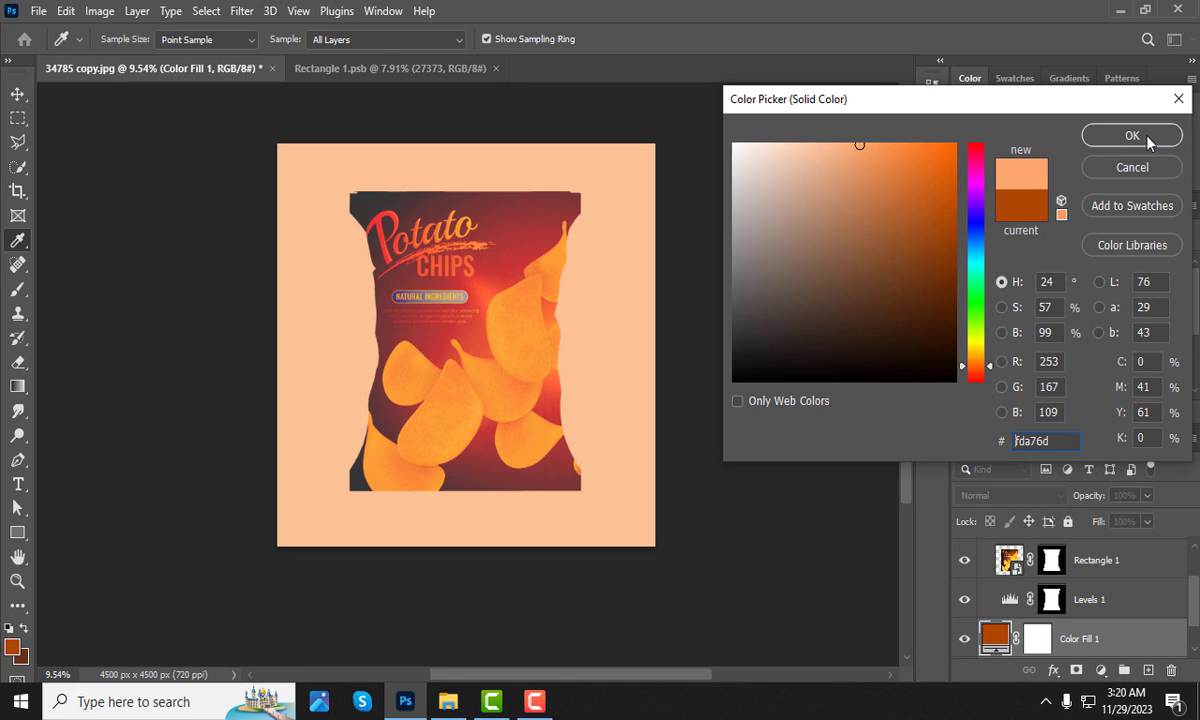
pyautogui.click(1131, 135)
pyautogui.scroll(-1, 1090, 640)
pyautogui.moveTo(1090, 640); pyautogui.dragTo(1107, 598)
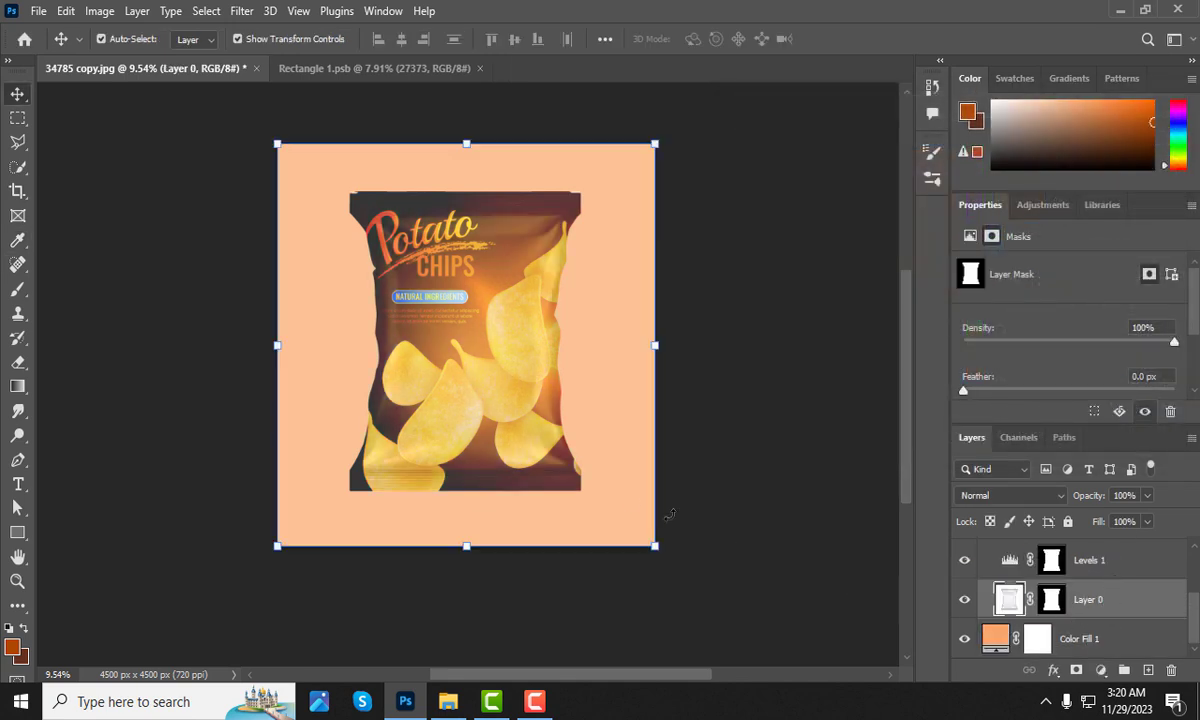